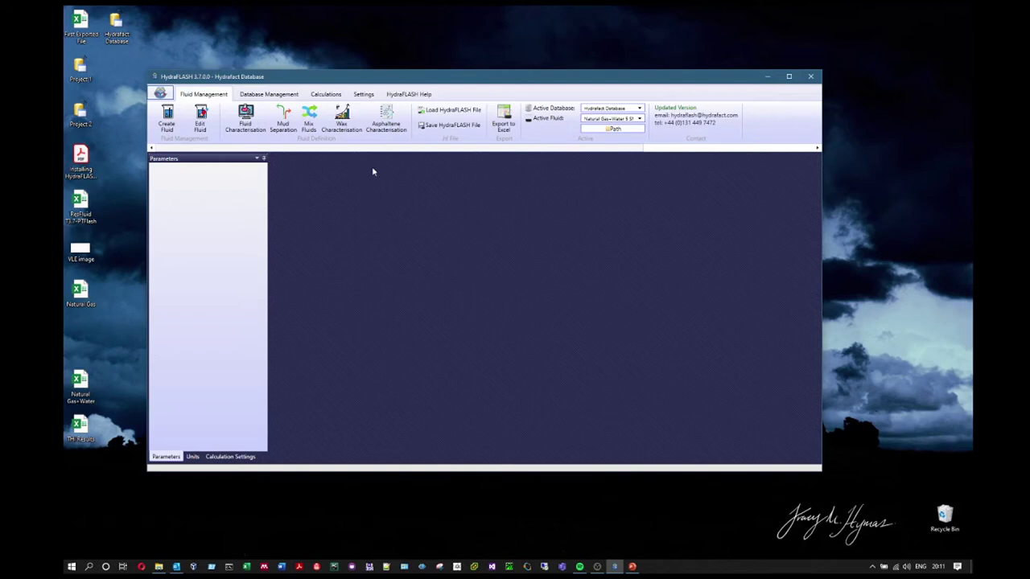
Open the Asphaltene Onset calculation and choose the SARA-characterised fluid "ResFluid T3.7_SARACh." for it.
click(326, 94)
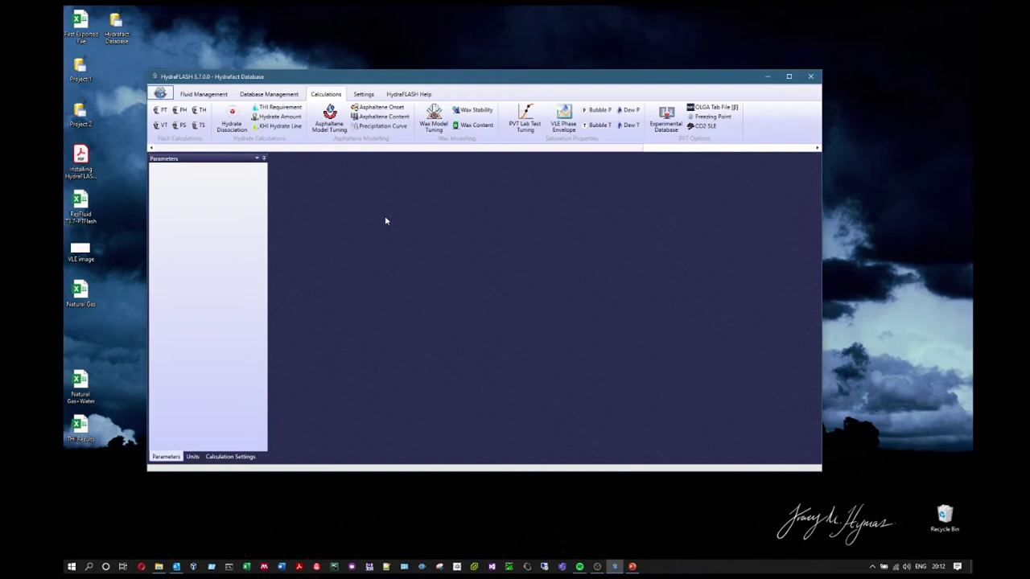
click(378, 107)
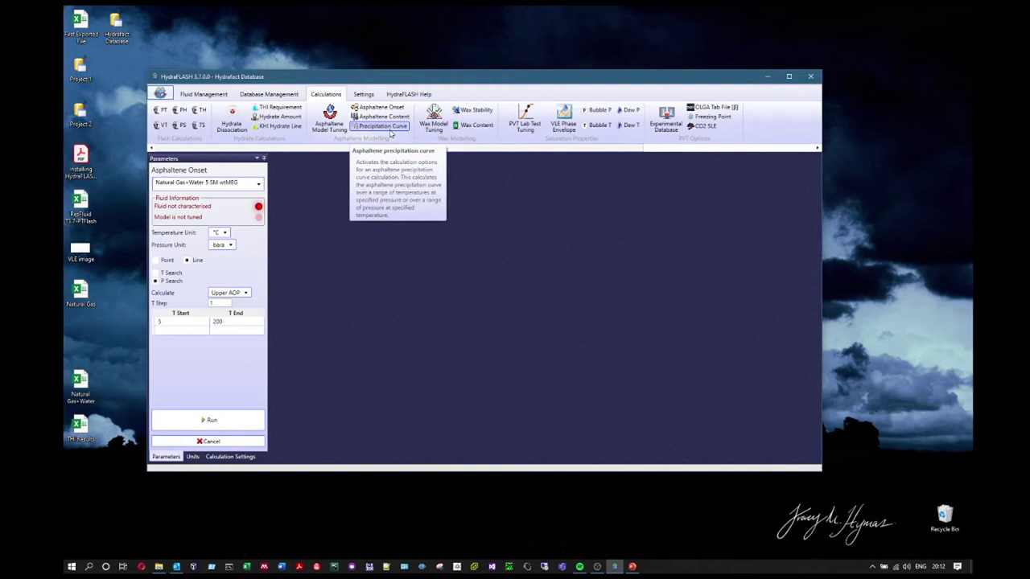
click(212, 184)
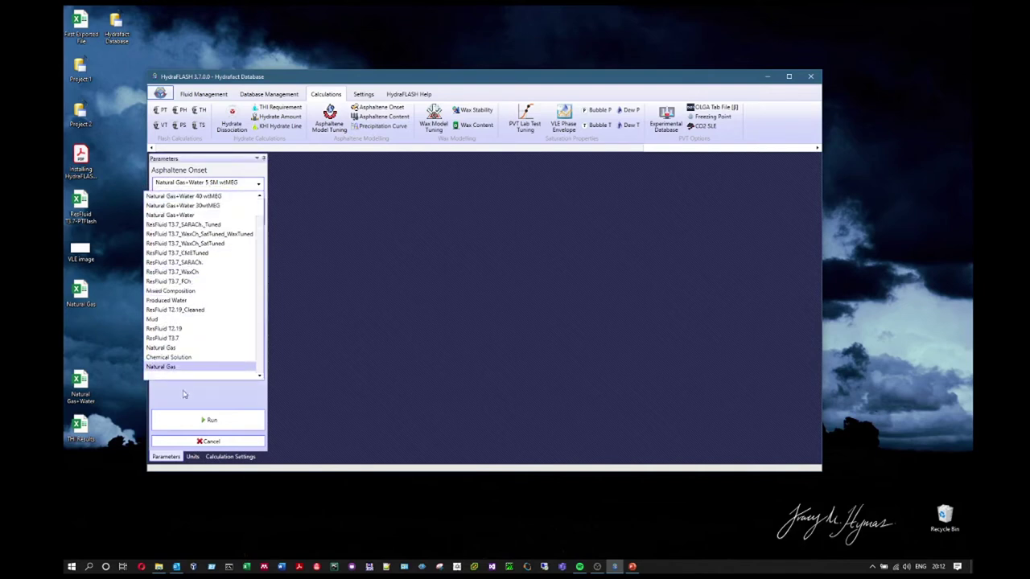
scroll(206, 326, up, 1)
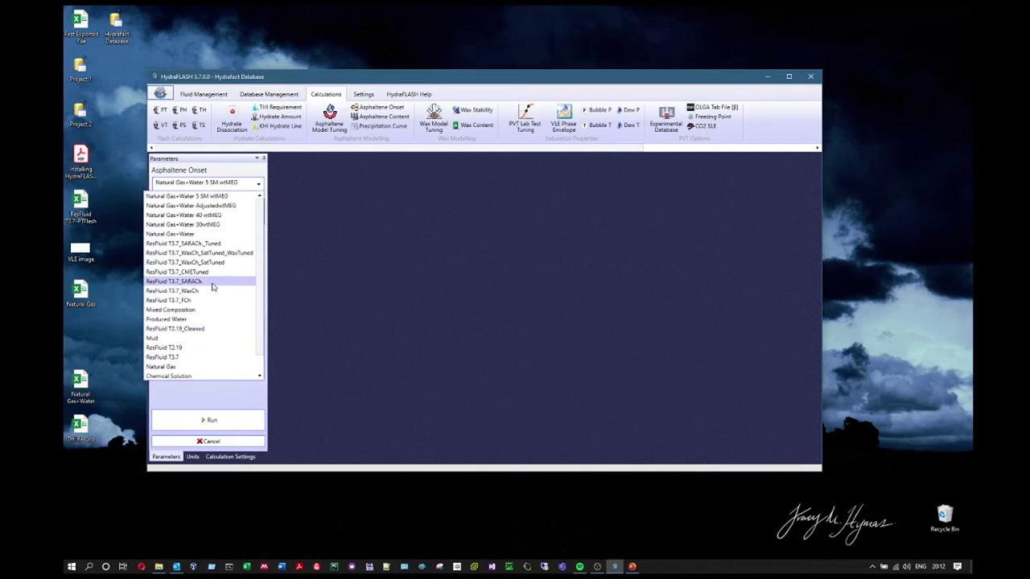
click(213, 283)
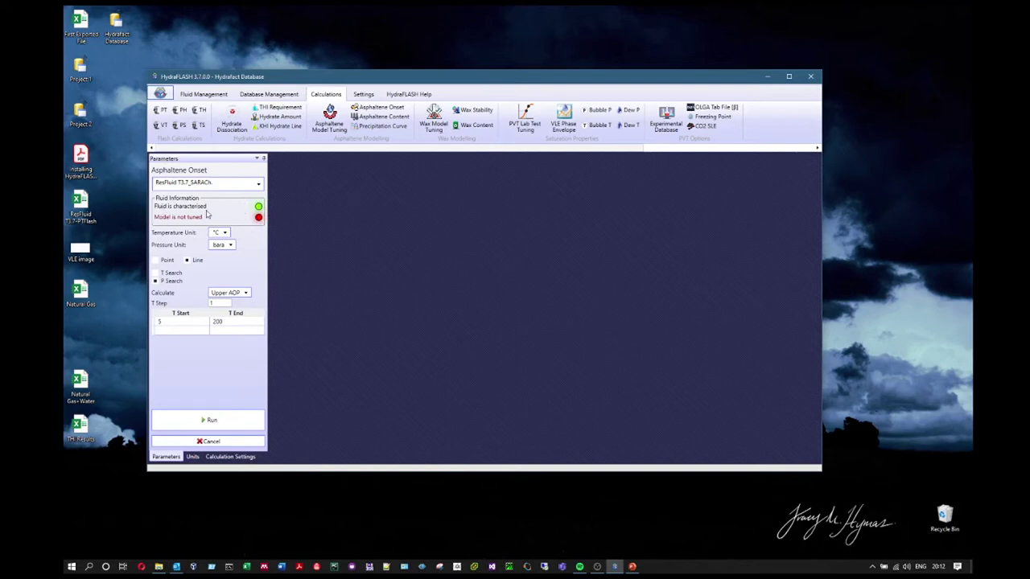
Check the fluid information of "ResFluid T3.7_WaxCh" and return the selection to "ResFluid T3.7_SARACh.".
click(224, 185)
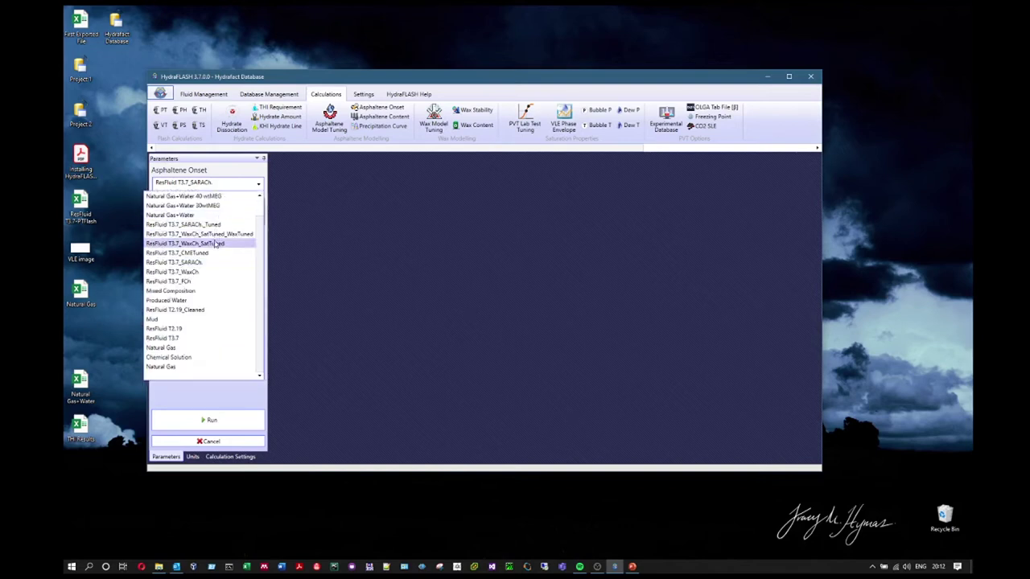
click(206, 274)
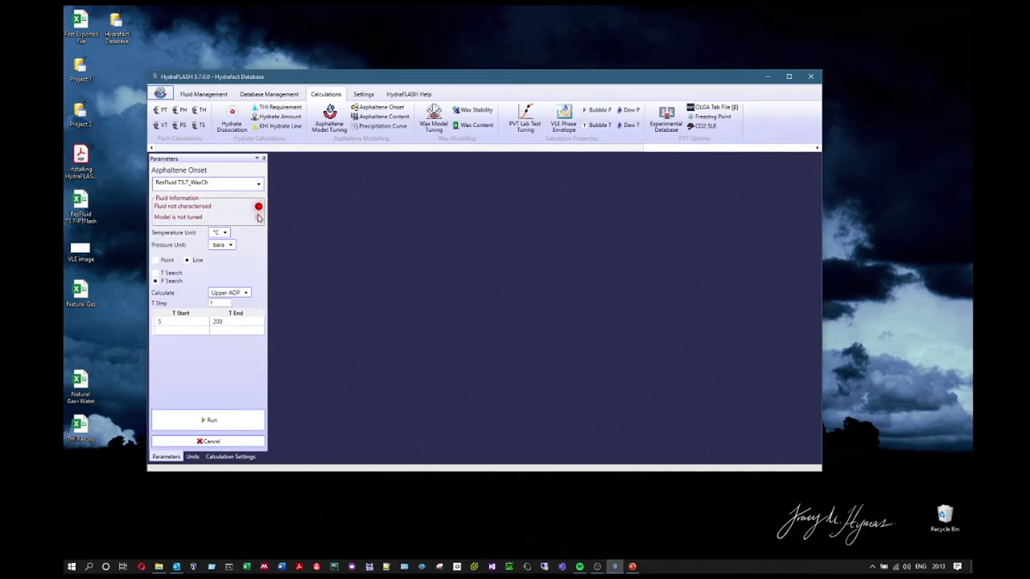
click(201, 183)
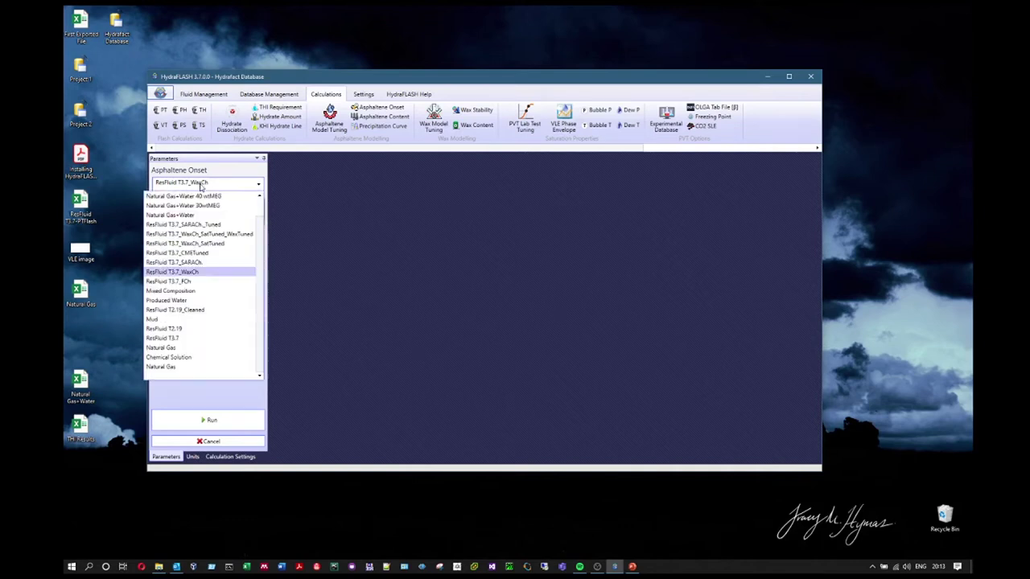
click(209, 263)
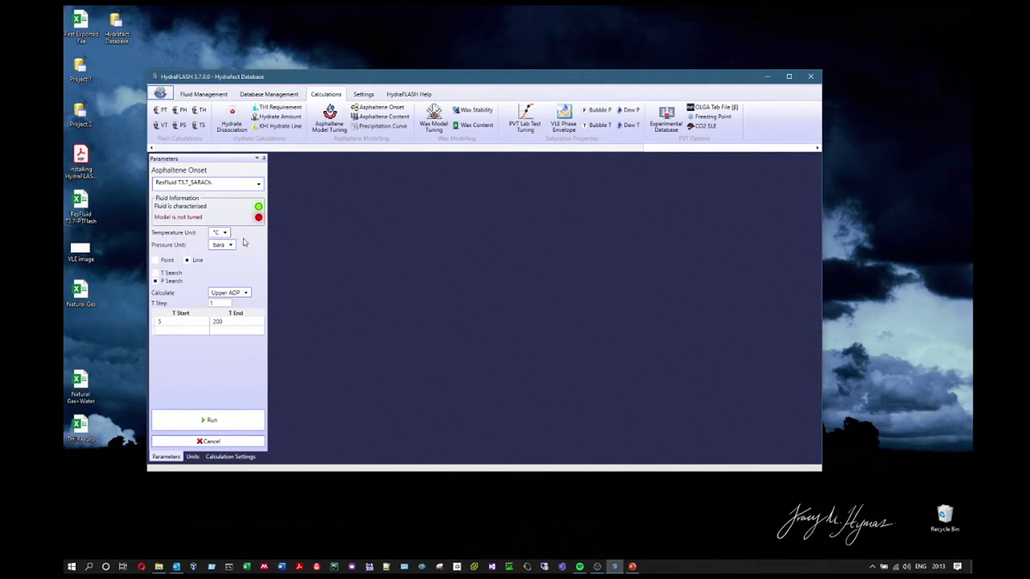
Examine the Point calculation's temperature search and pressure search inputs and the available onset pressure options.
click(155, 260)
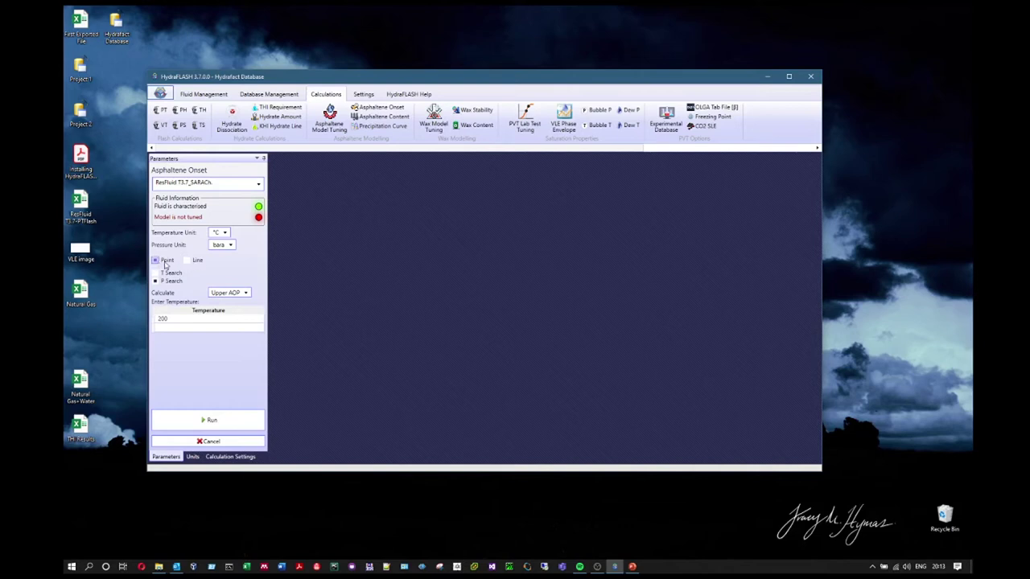
click(187, 260)
click(155, 261)
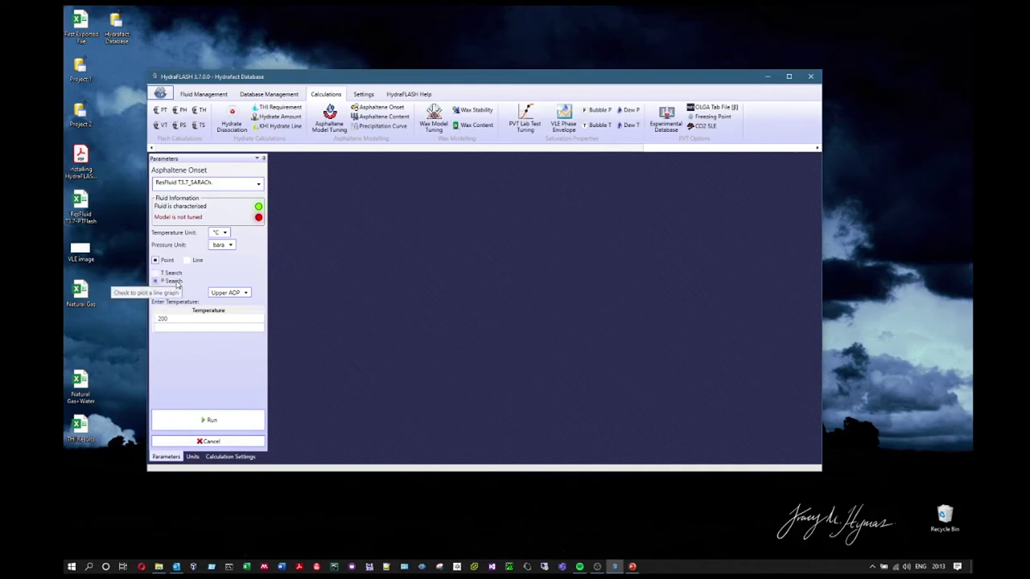
click(165, 273)
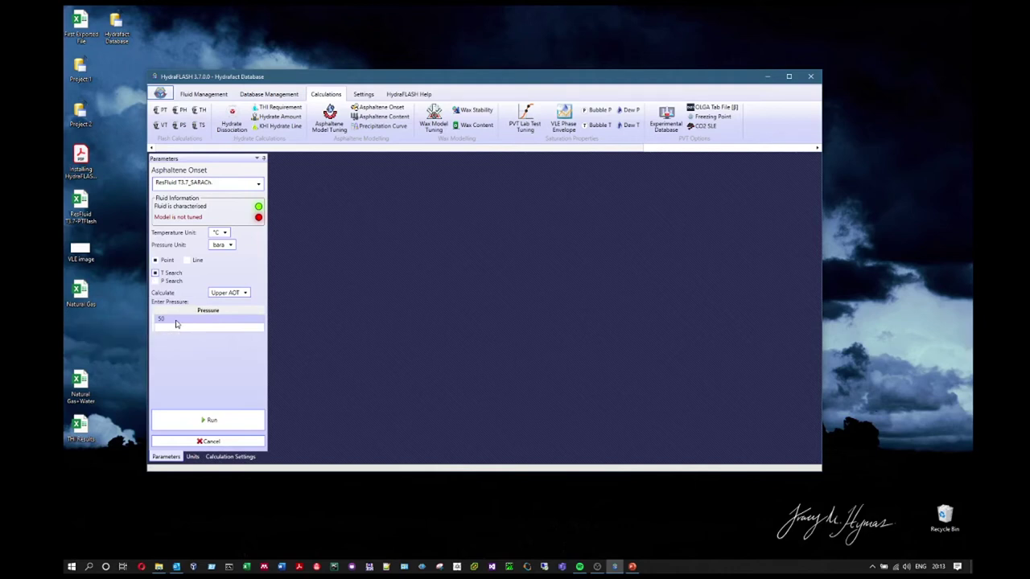
click(156, 281)
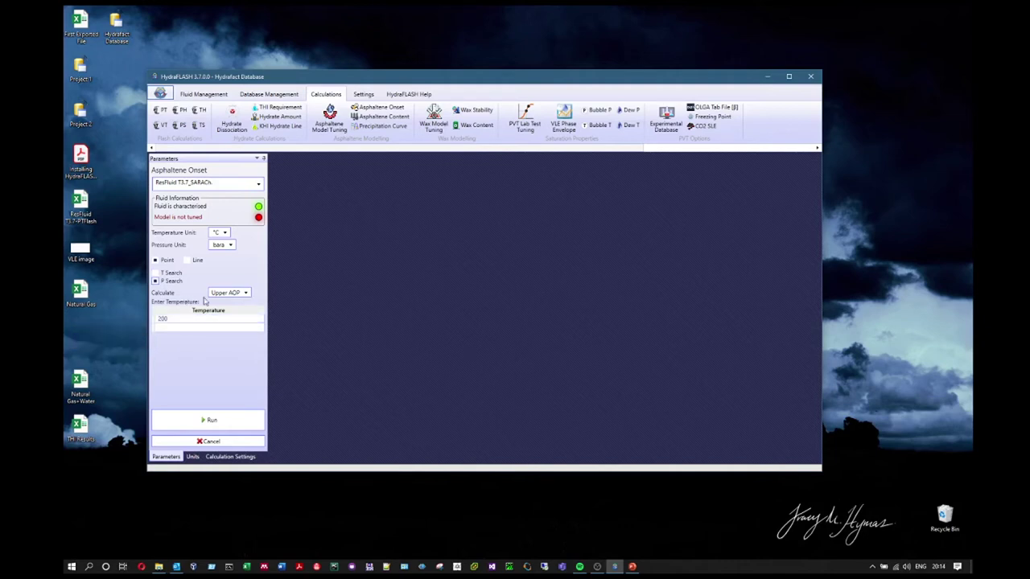
click(246, 294)
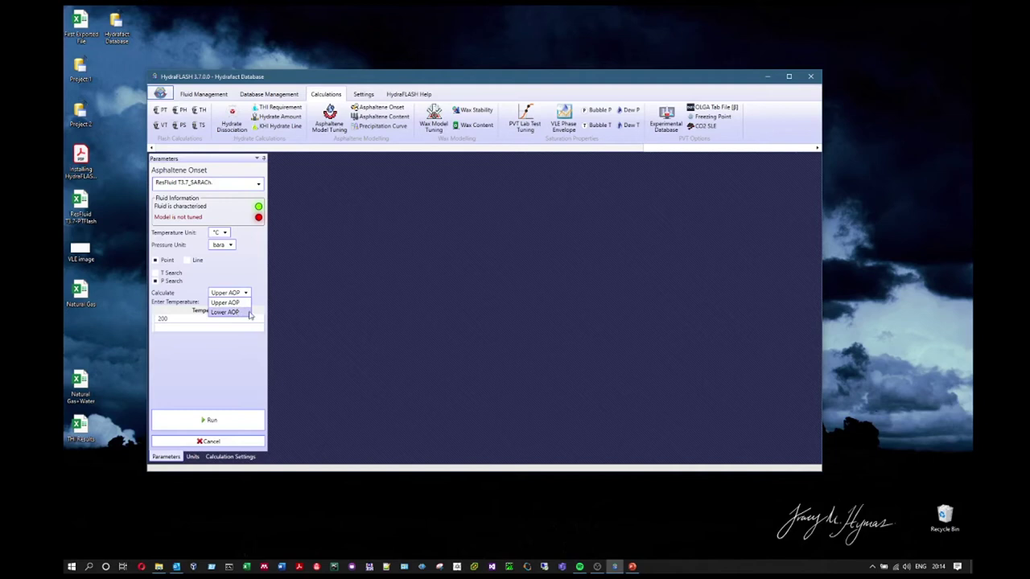
click(240, 257)
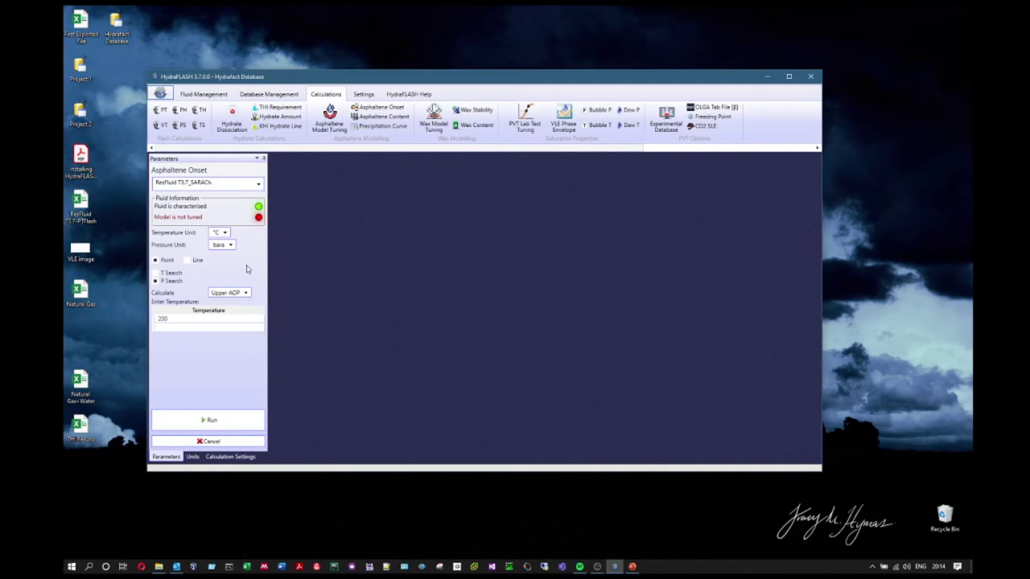
Compare the Point and Line inputs and set up a Line calculation with P Search for the Upper AOP.
click(187, 260)
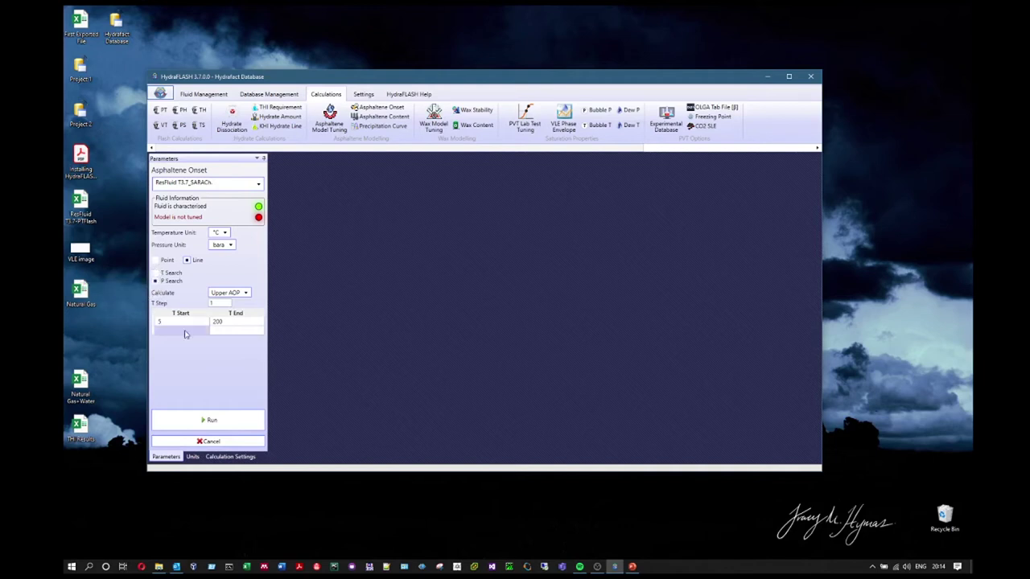
click(157, 260)
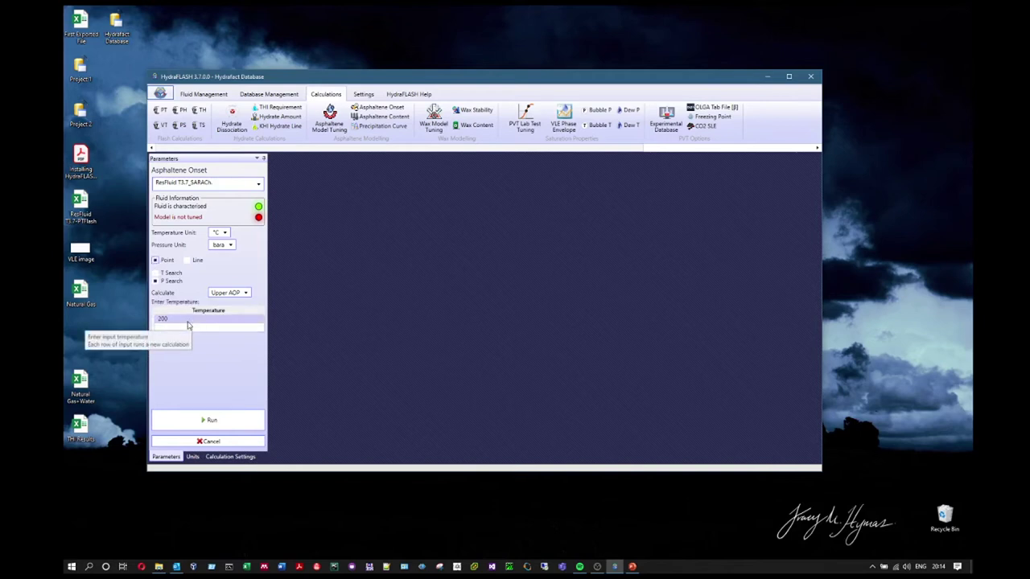
click(187, 259)
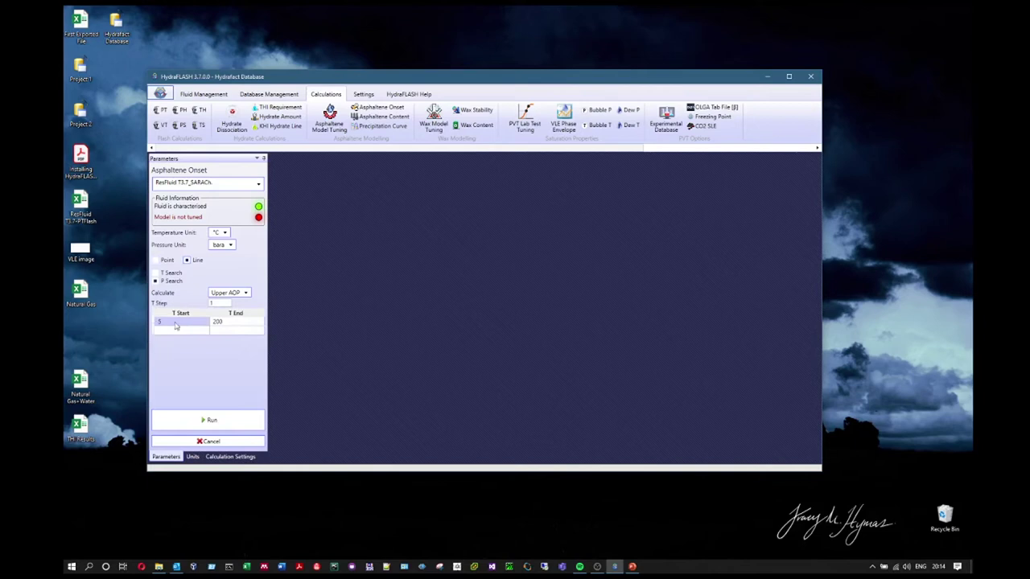
click(229, 295)
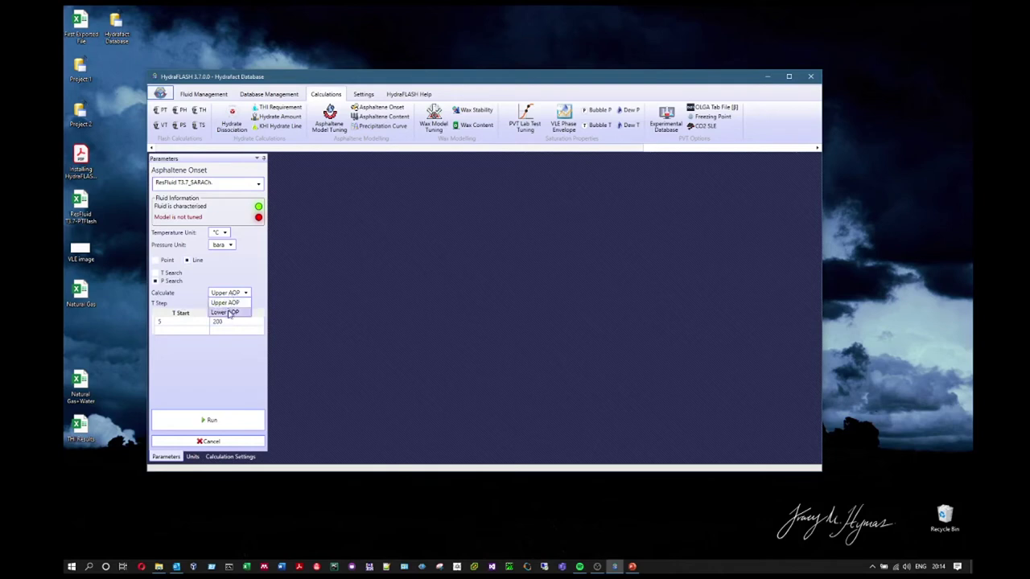
click(226, 302)
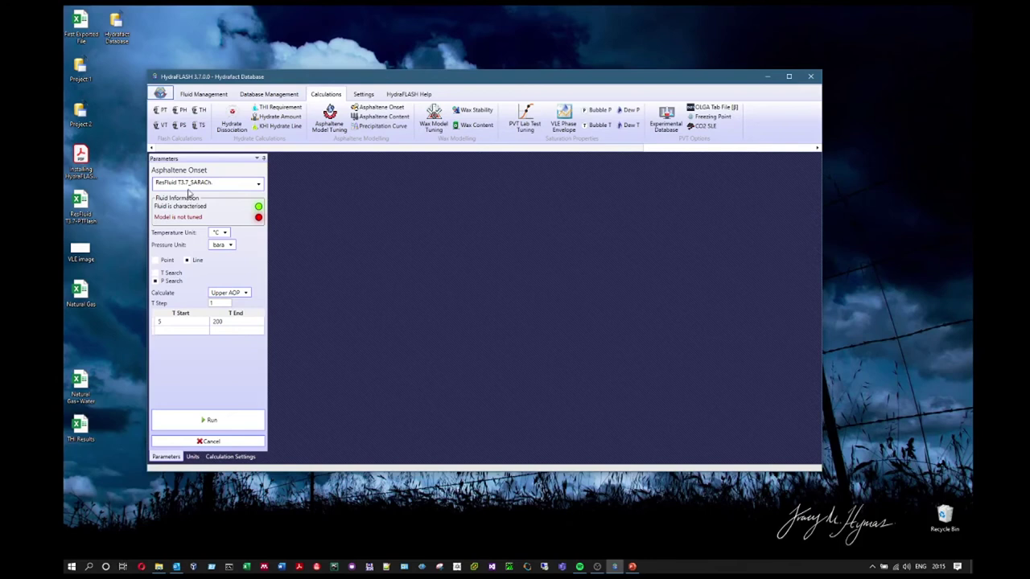
Set the line's start temperature to 0 °C, keep the end at 200 °C, and run the asphaltene onset calculation.
click(179, 322)
click(217, 303)
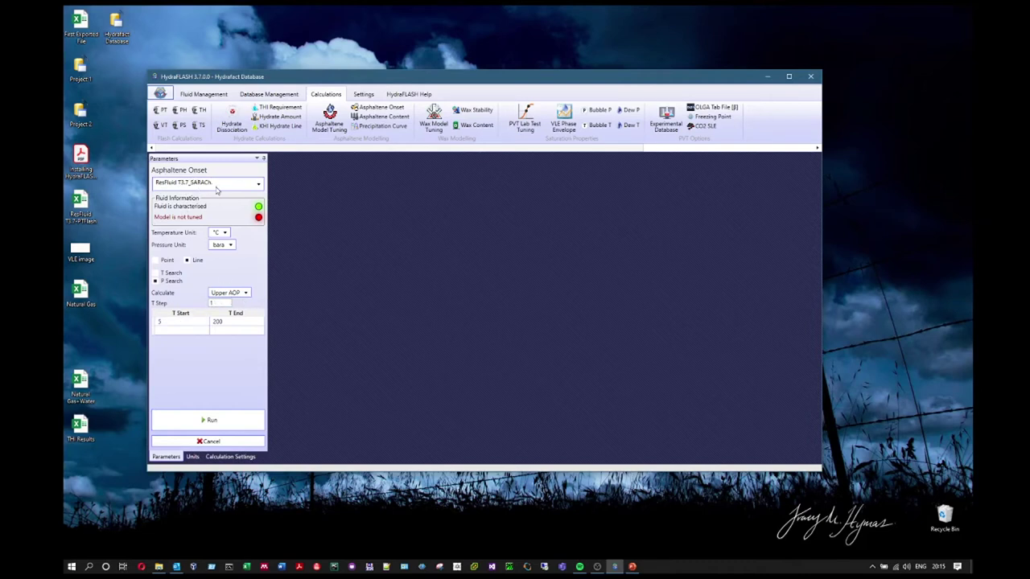
click(193, 322)
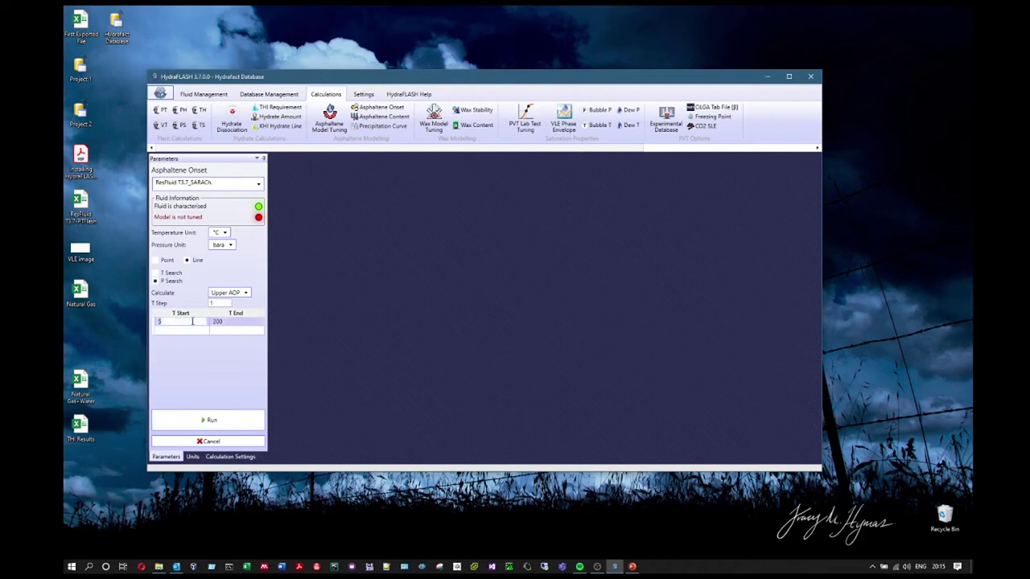
text(0)
click(237, 322)
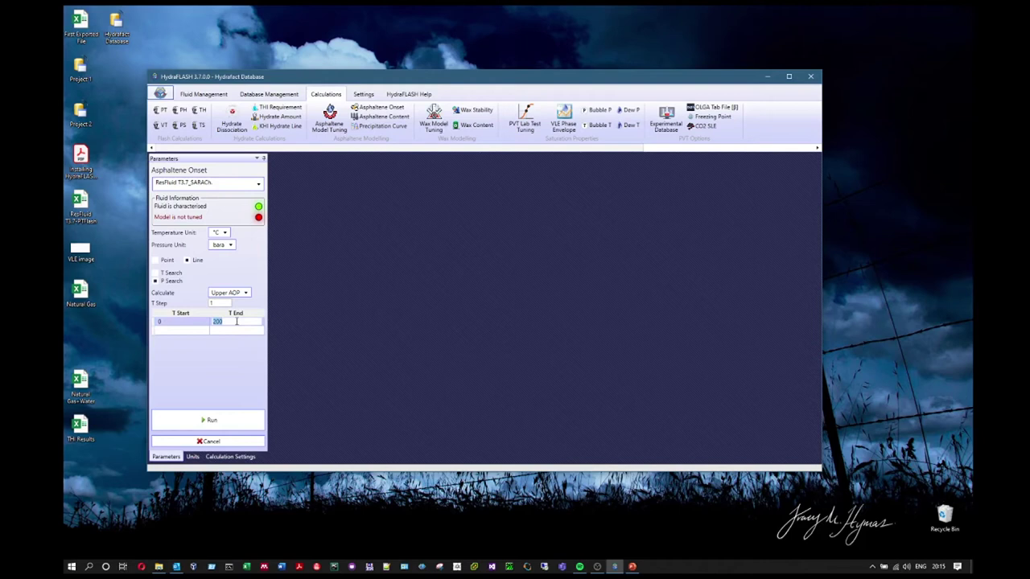
key(Return)
key(Return)
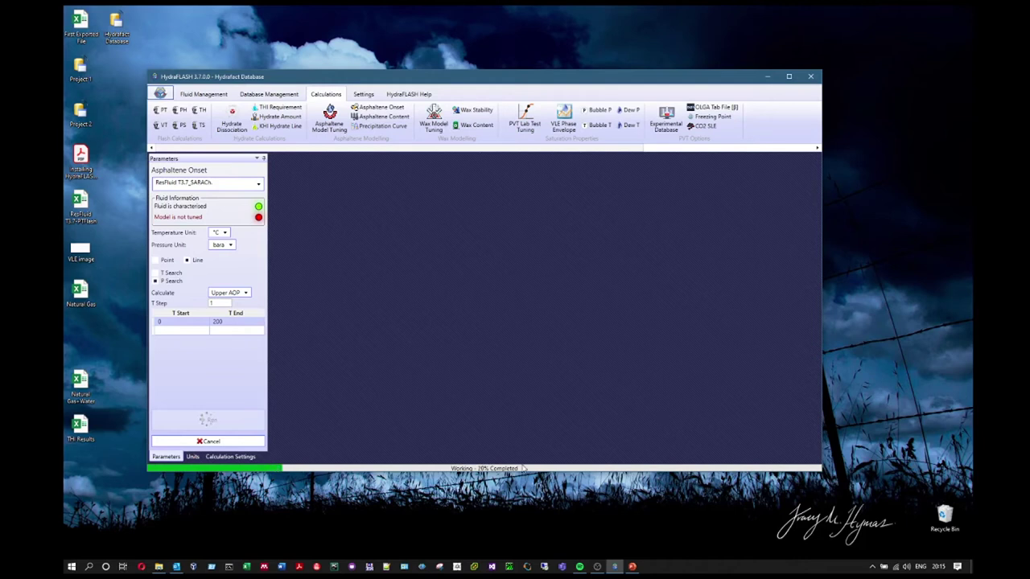
Review the units and the equation of state in the calculation settings, then return to the onset parameters.
click(193, 457)
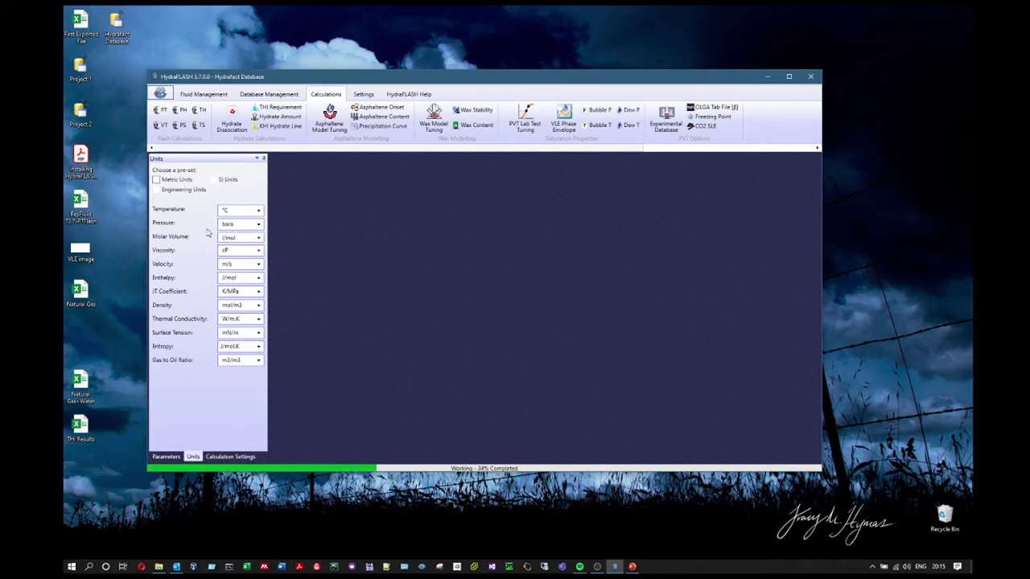
click(228, 457)
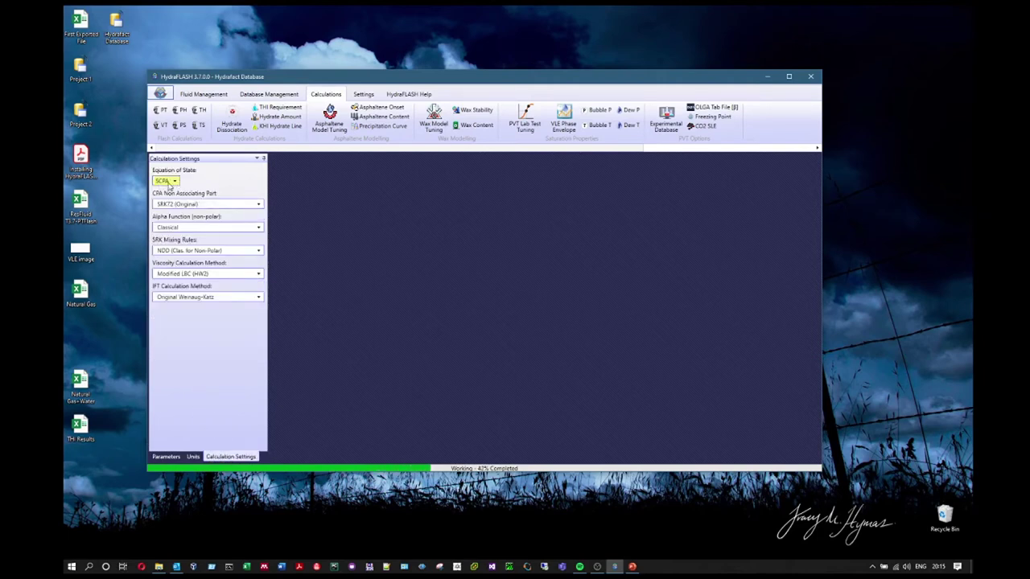
click(167, 456)
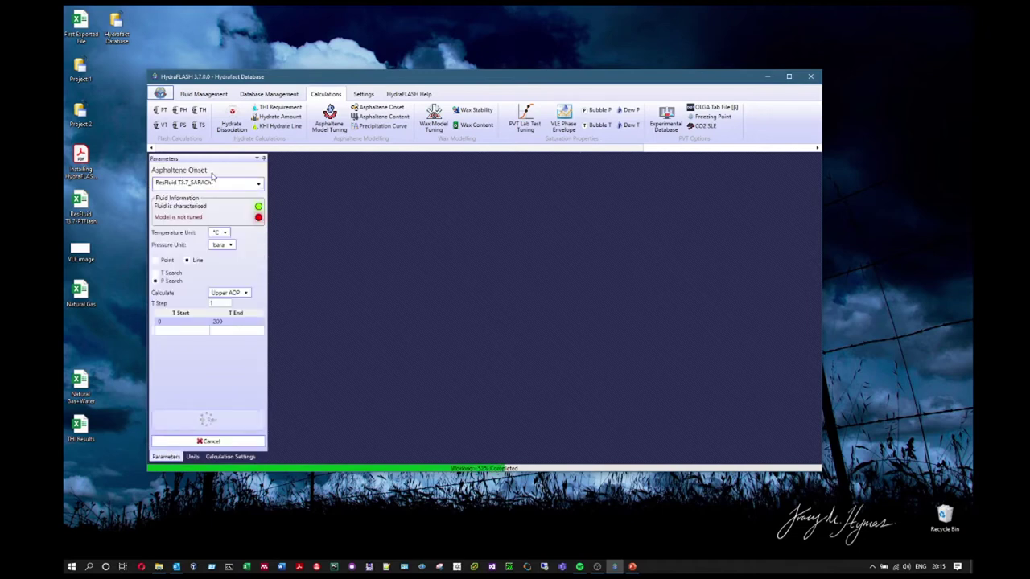
click(231, 456)
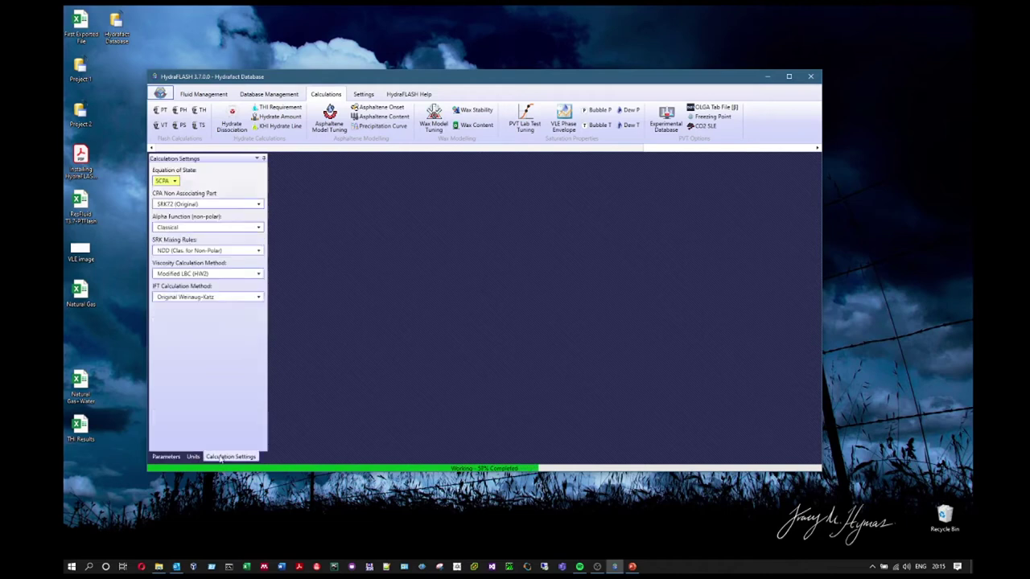
click(166, 456)
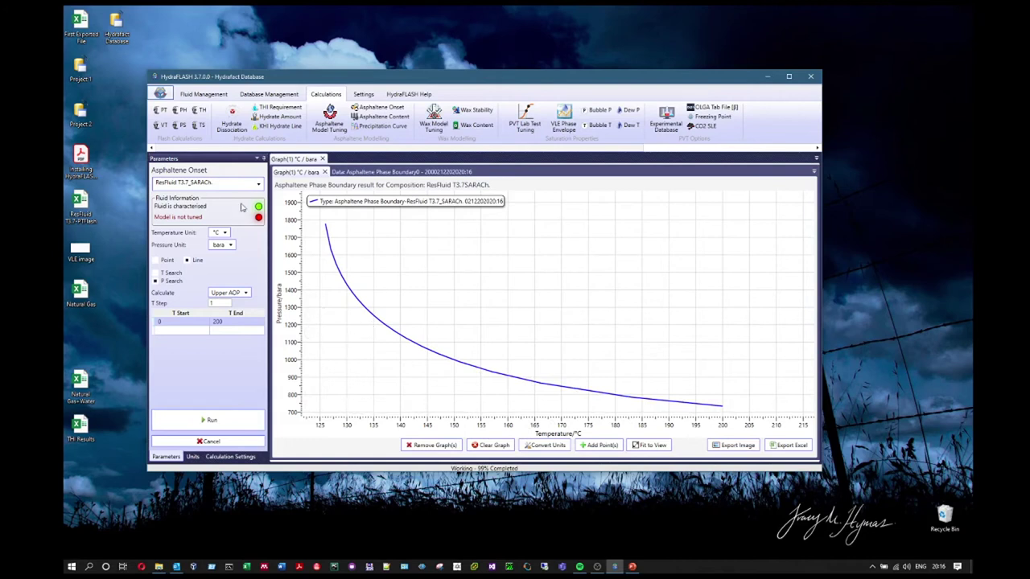
Open Asphaltene Model Tuning for "ResFluid T3.7_SARACh." and enter an upper onset data point of 145 °C and 200 bara.
click(336, 128)
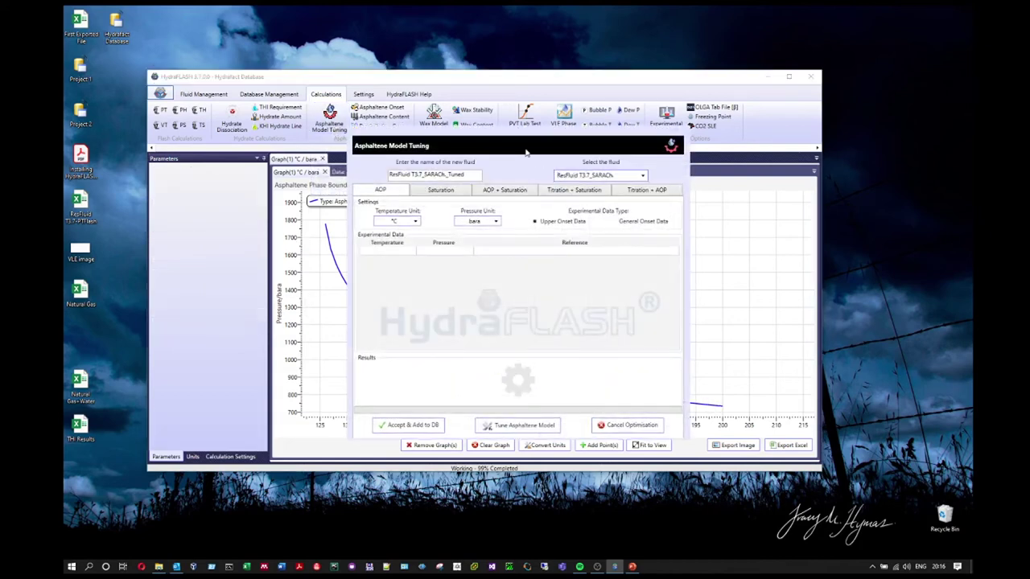
drag(506, 138, 492, 160)
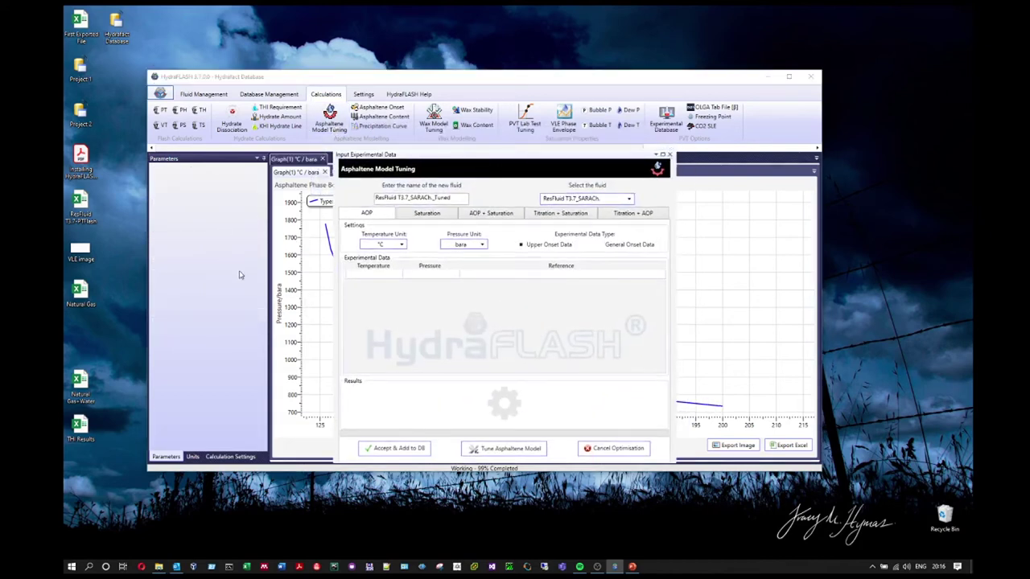
click(382, 275)
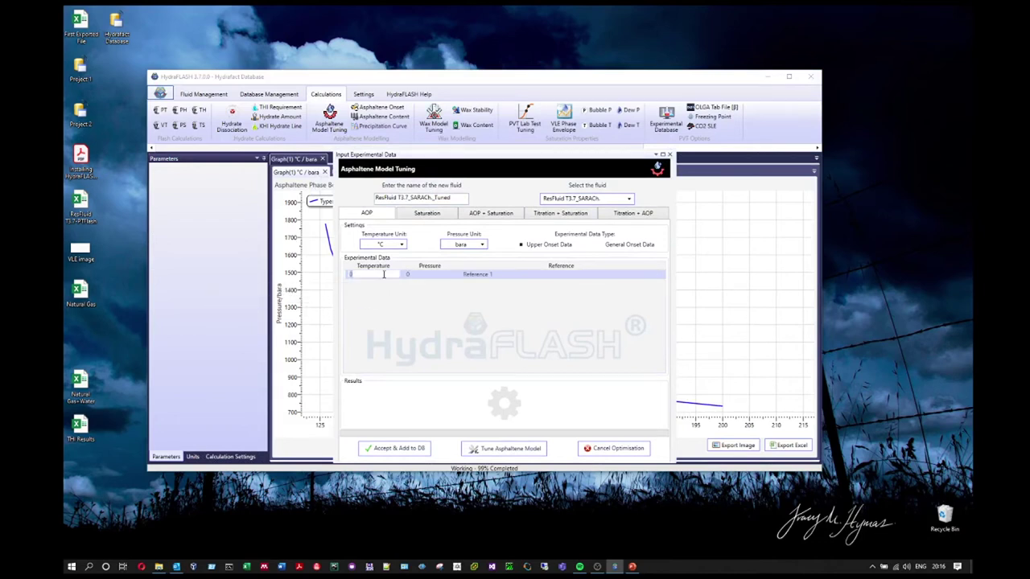
text(145)
key(Return)
click(420, 275)
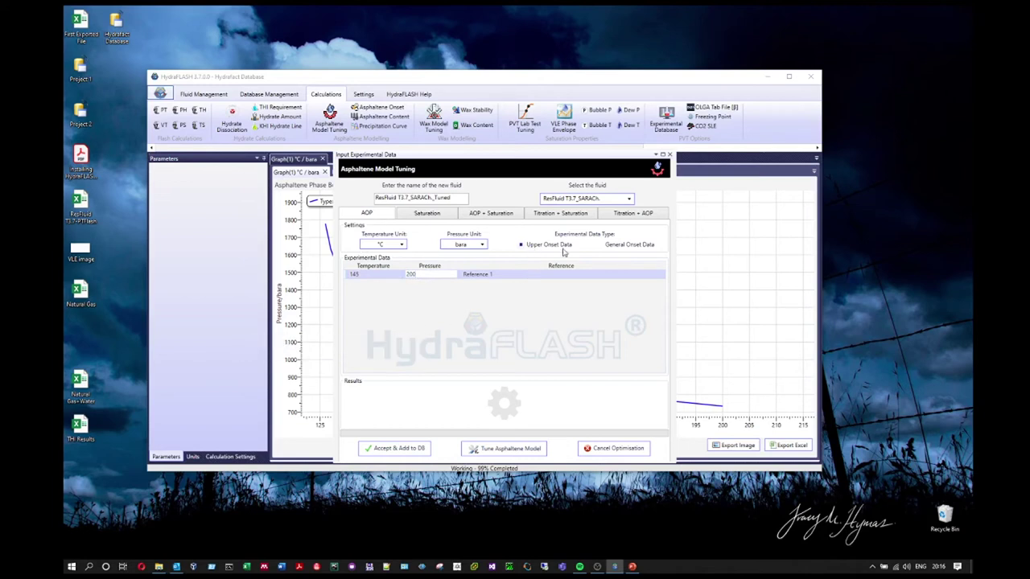
Tune the asphaltene model, name the new fluid "ResFluid T3.7_SARACh._AOPTuned", and add it to the database.
click(508, 450)
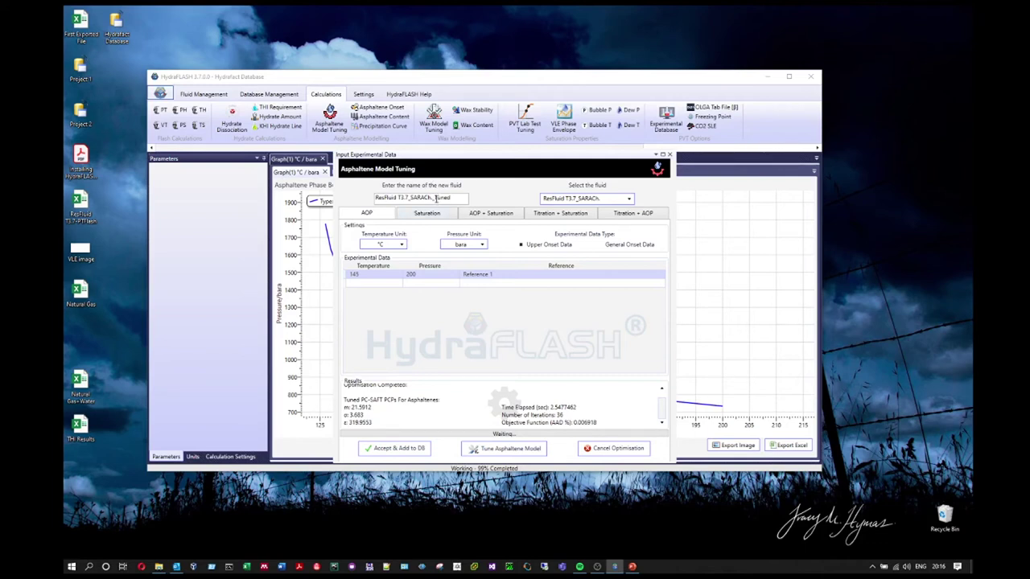
text(AOP)
click(393, 452)
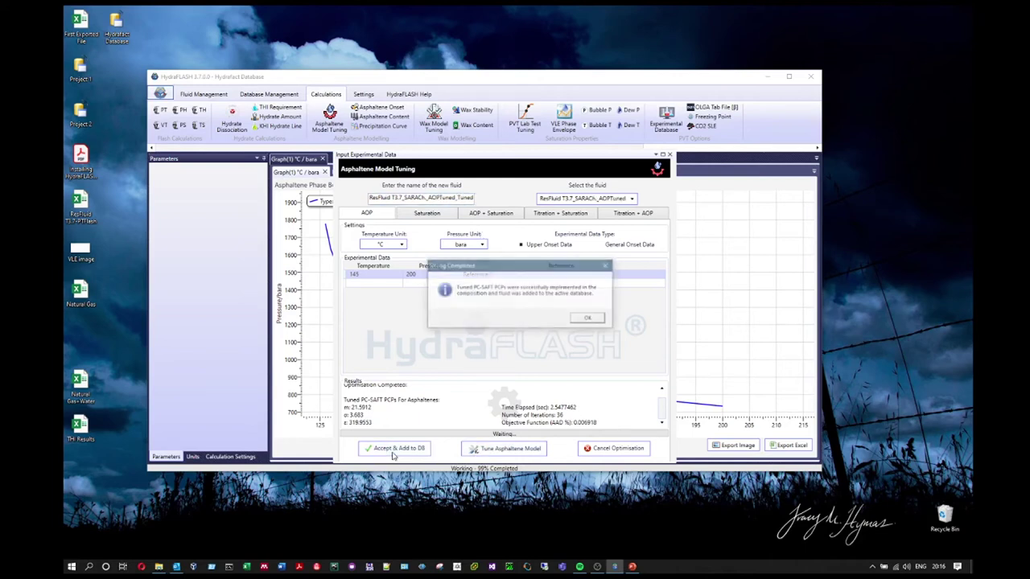
Close the tuning message, open the Asphaltene Onset calculation, and check the model tuning status of "ResFluid T3.7_SARACh.".
click(590, 321)
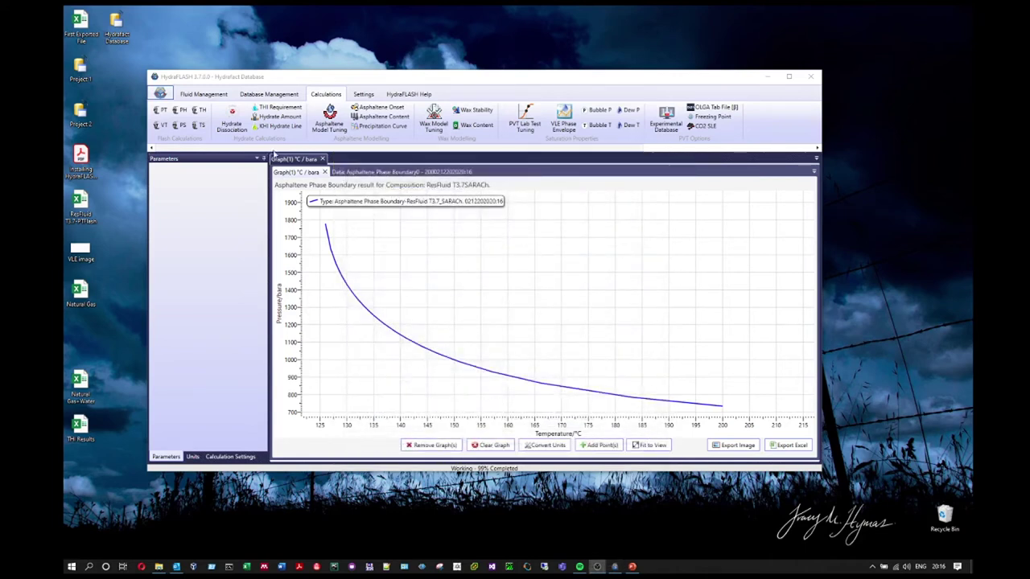
click(378, 107)
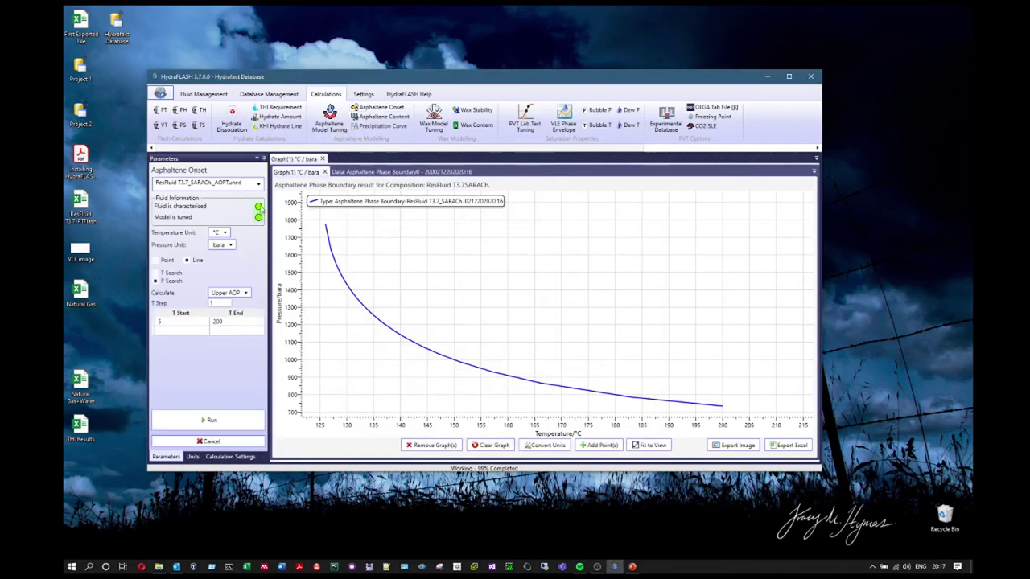
click(246, 184)
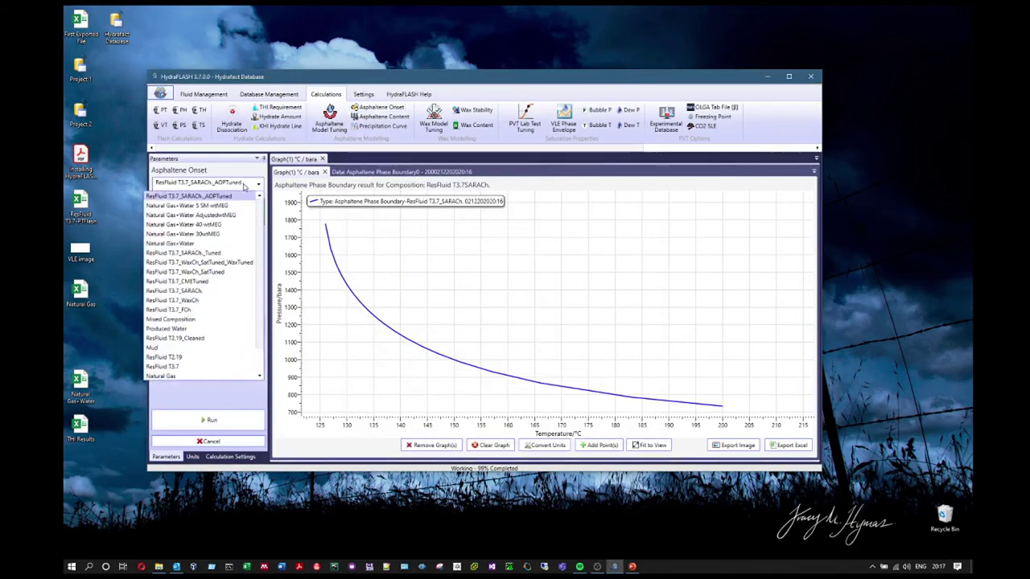
click(193, 291)
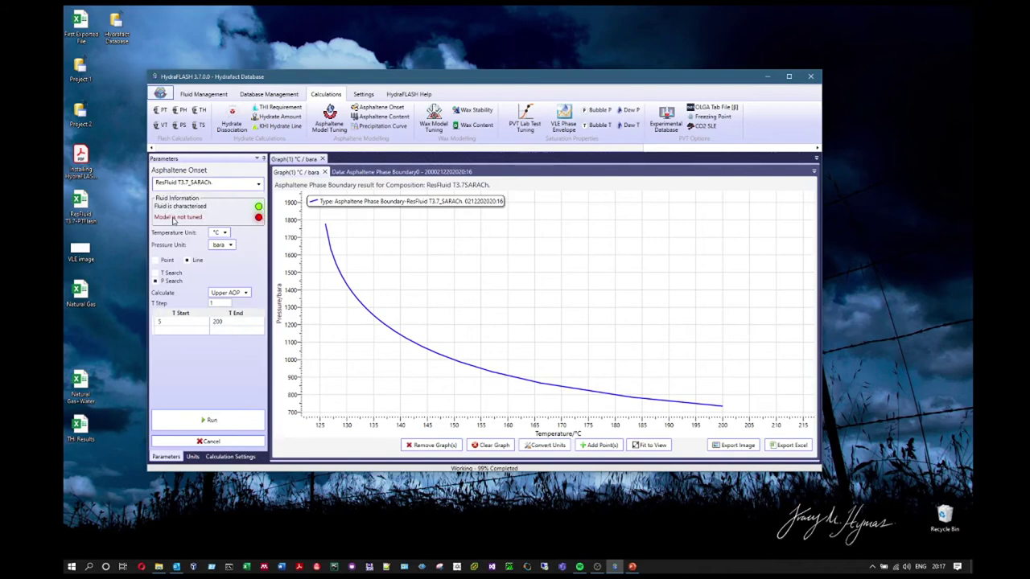
Run the upper asphaltene onset line for "ResFluid T3.7_SARACh._AOPTuned" from 5 to 200 °C and add it to the existing graph.
click(230, 185)
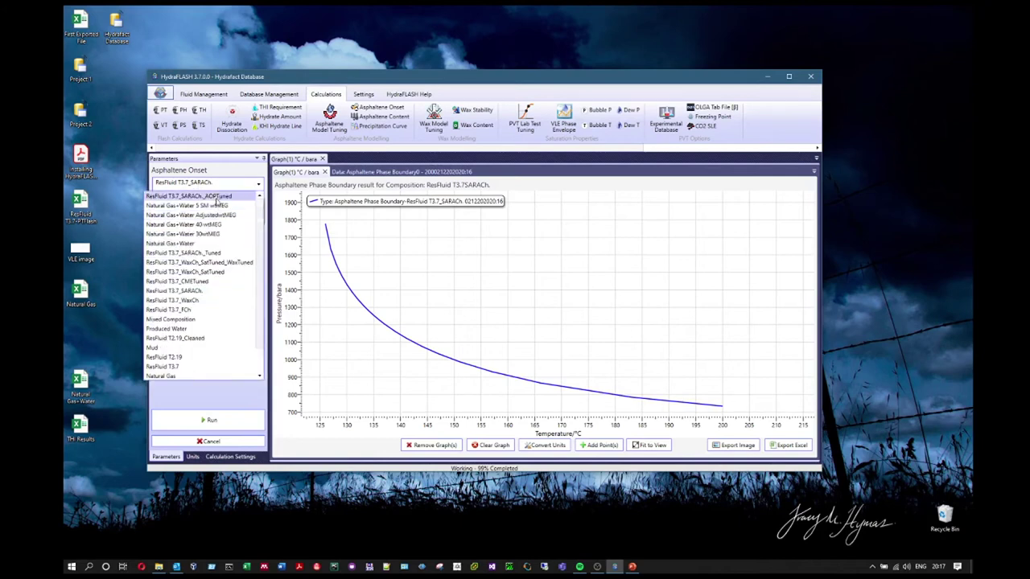
click(216, 198)
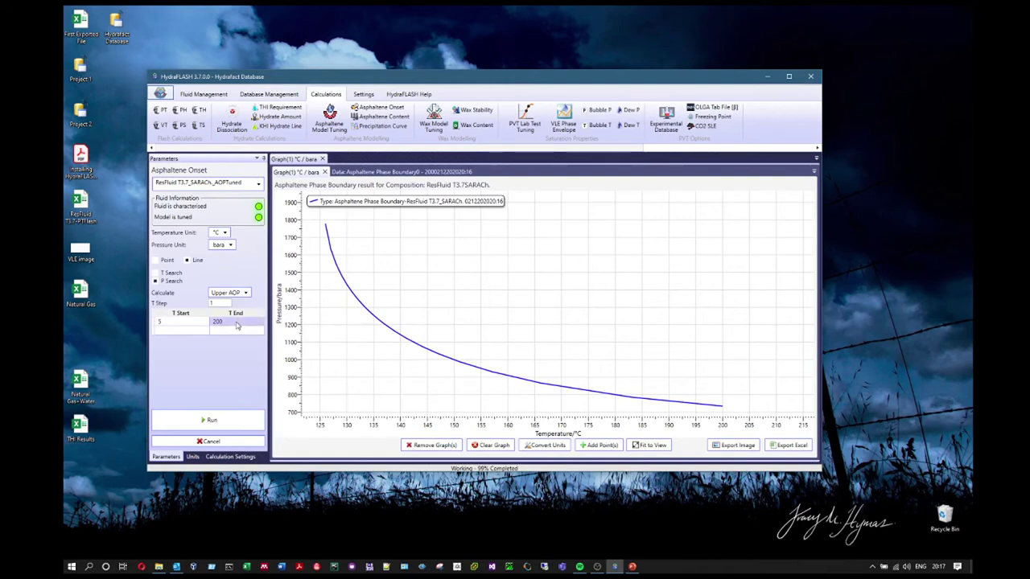
click(225, 423)
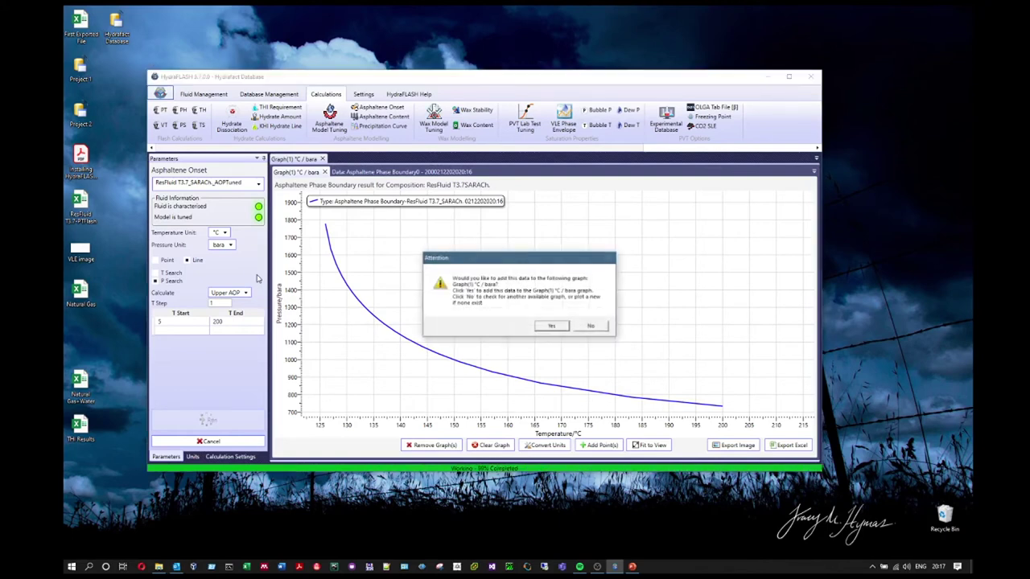
click(552, 325)
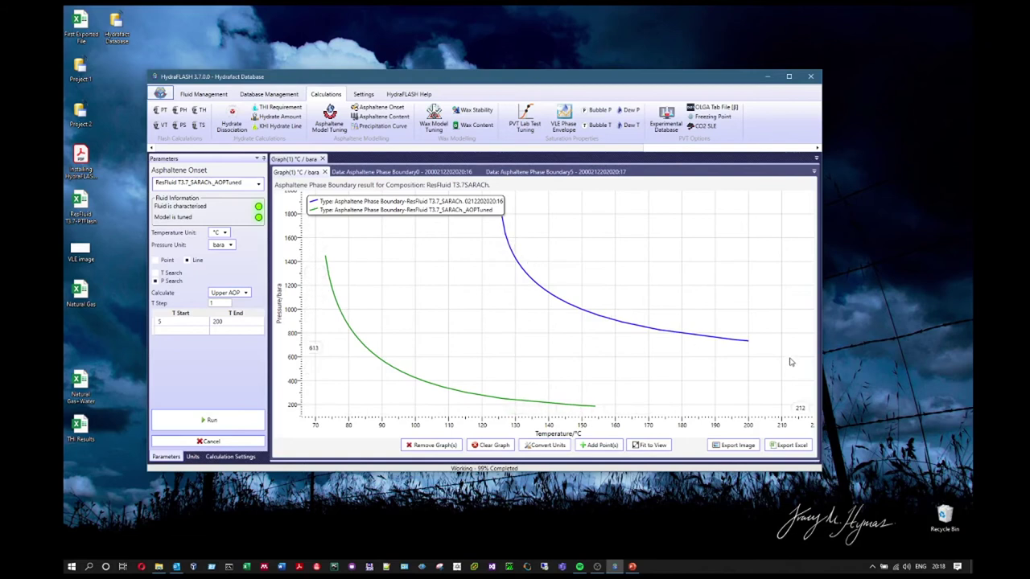
Add the experimental onset point at 145 °C and 200 bara to the phase boundary graph.
click(600, 445)
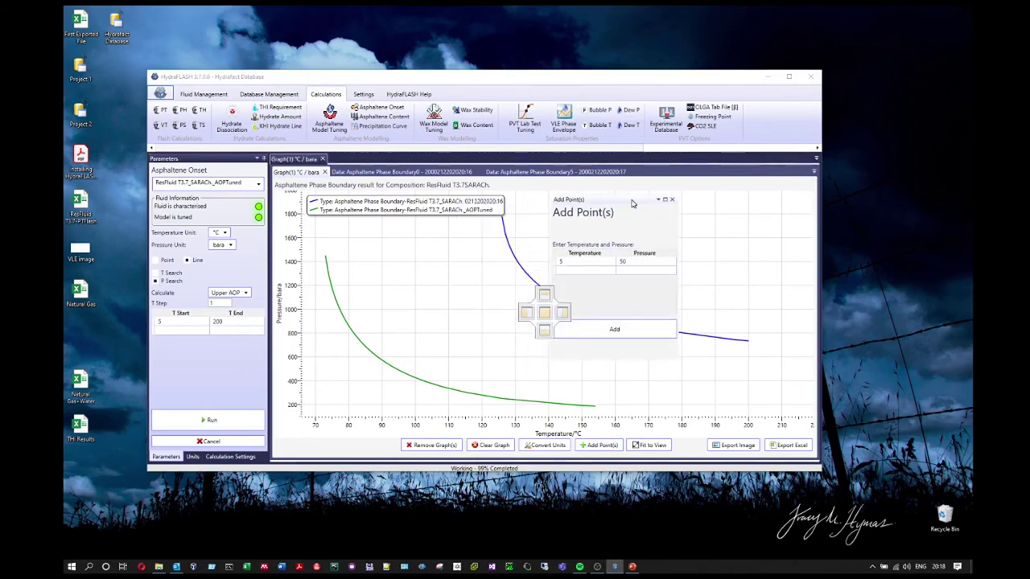
click(587, 261)
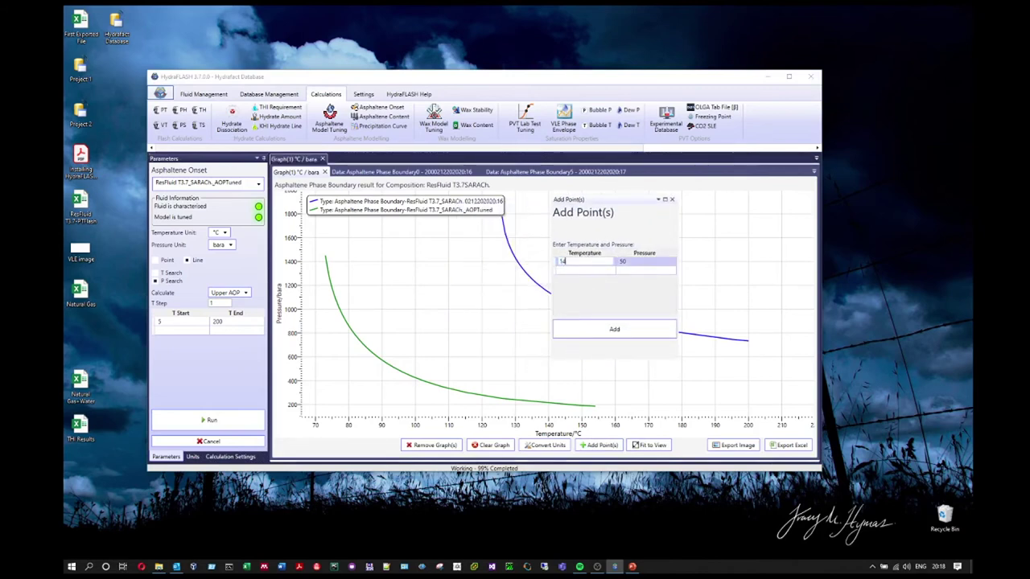
text(145)
click(641, 260)
text(200)
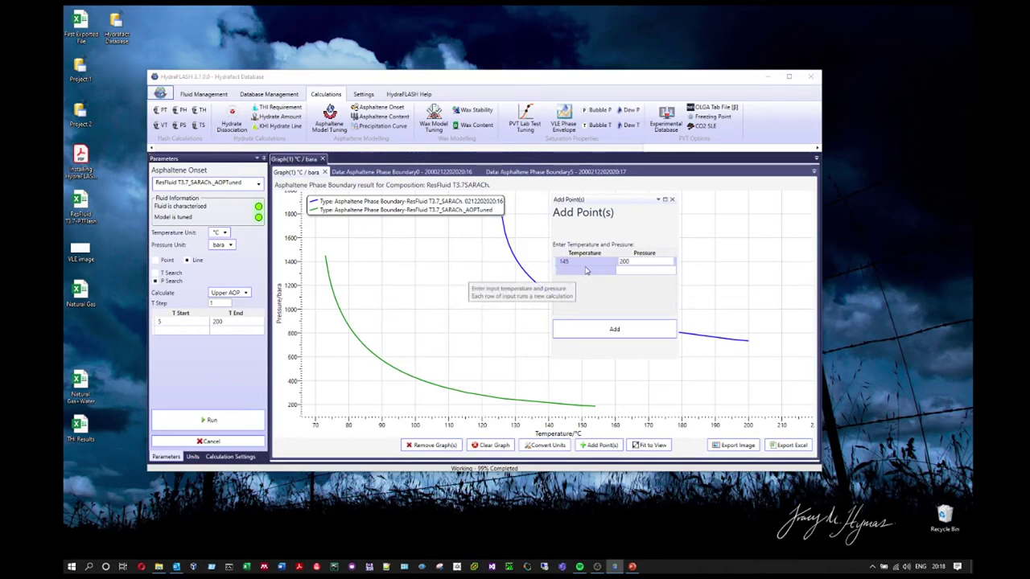
click(645, 328)
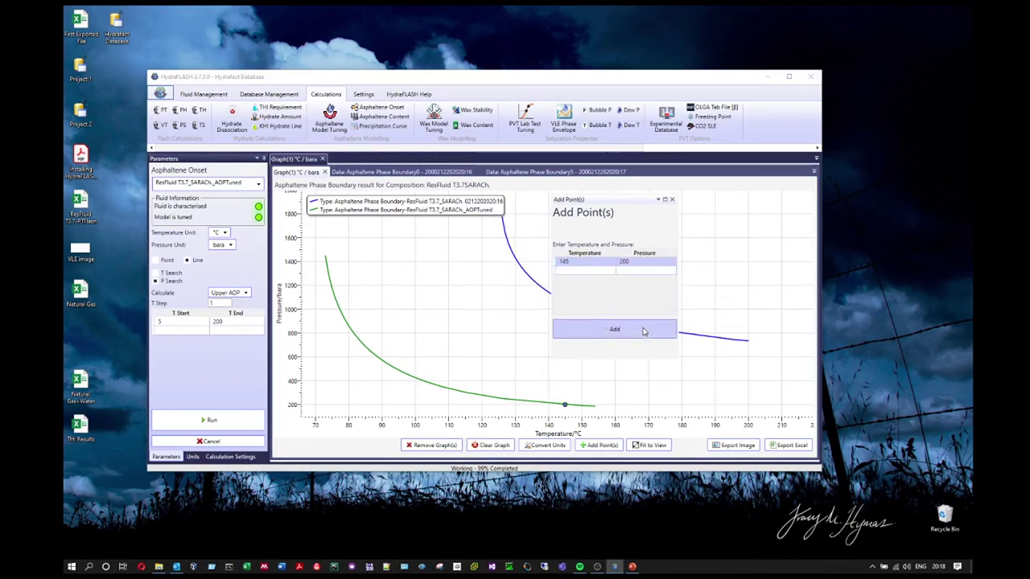
click(672, 200)
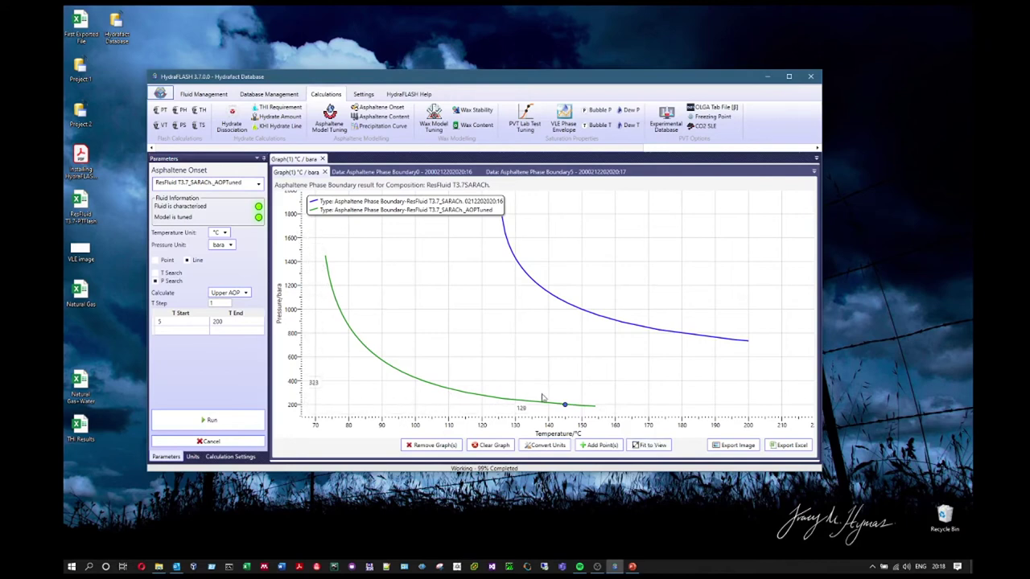
Calculate the lower asphaltene onset line of the tuned fluid from -10 to 200 °C and add it to the same graph.
click(245, 292)
click(241, 312)
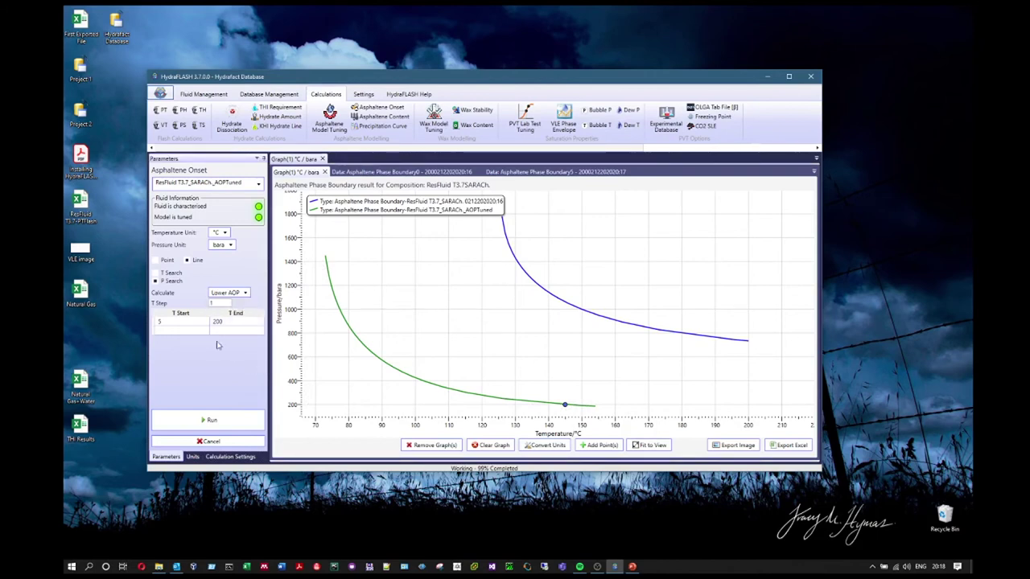
click(177, 321)
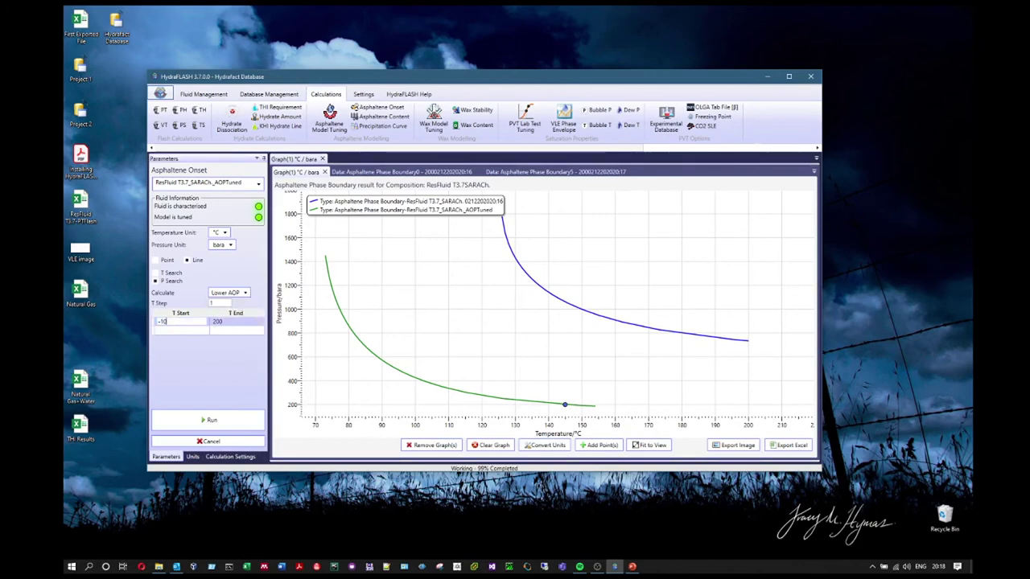
text(-10)
click(208, 420)
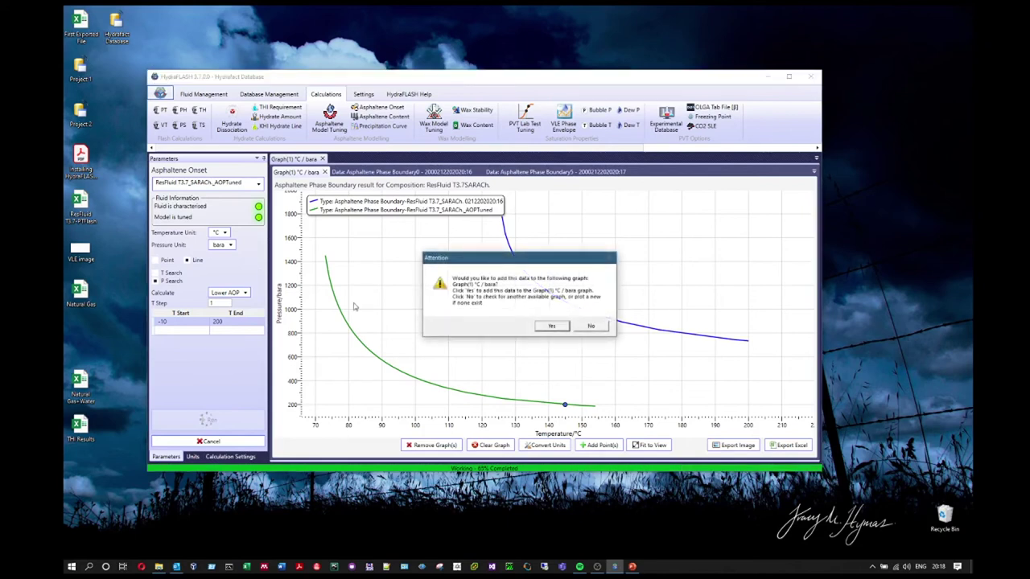
click(545, 326)
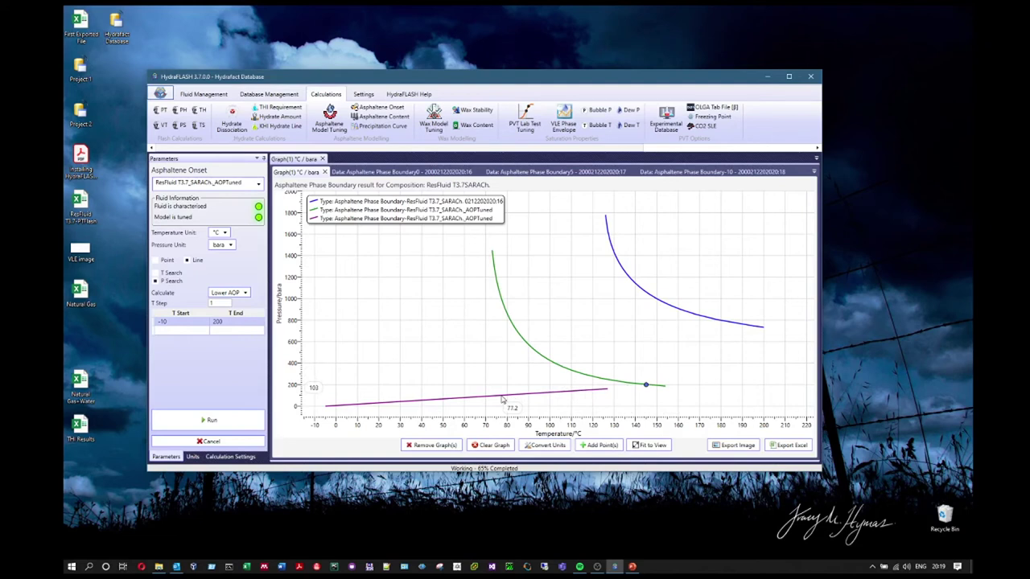
Examine the onset curves at different axis scales, fit the graph to view, and review the data tables of both upper onset lines.
scroll(298, 321, up, 3)
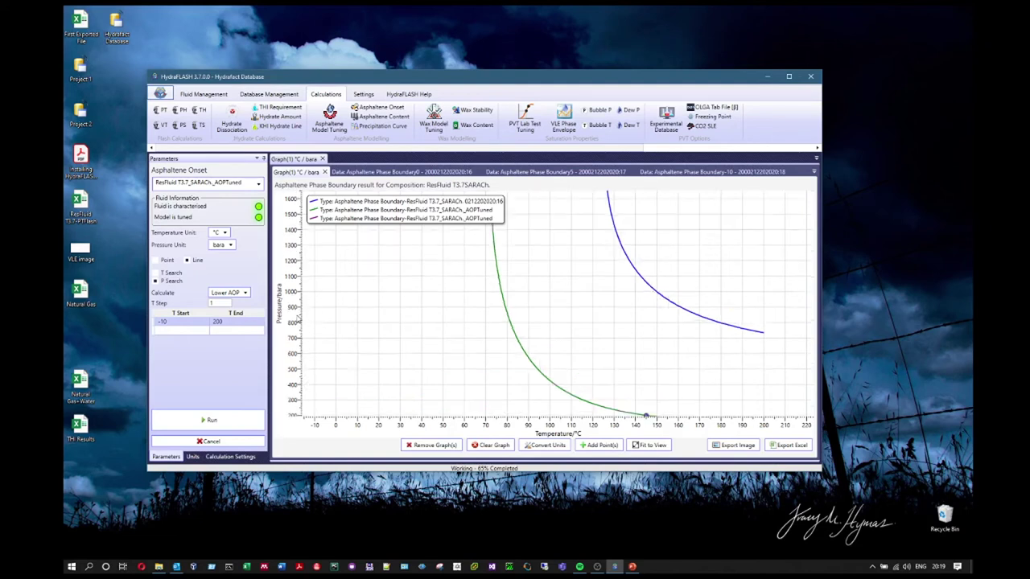
scroll(298, 320, down, 1)
scroll(299, 321, up, 2)
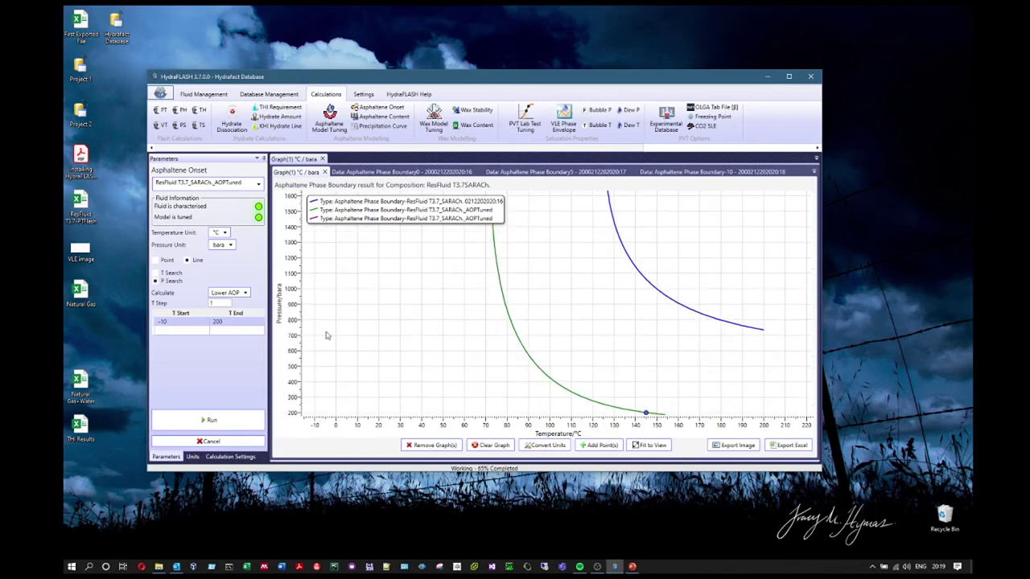
scroll(576, 431, down, 3)
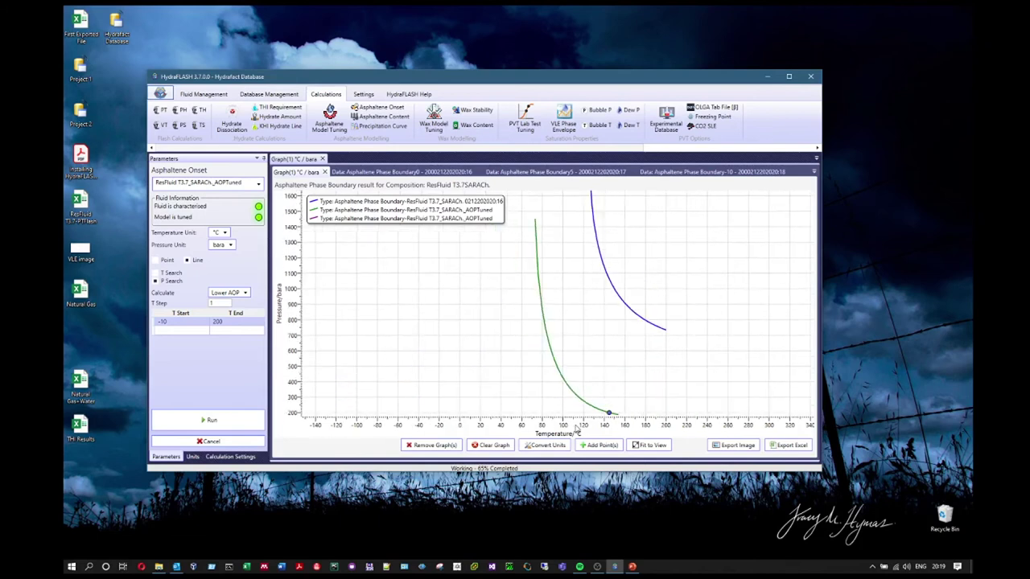
click(653, 447)
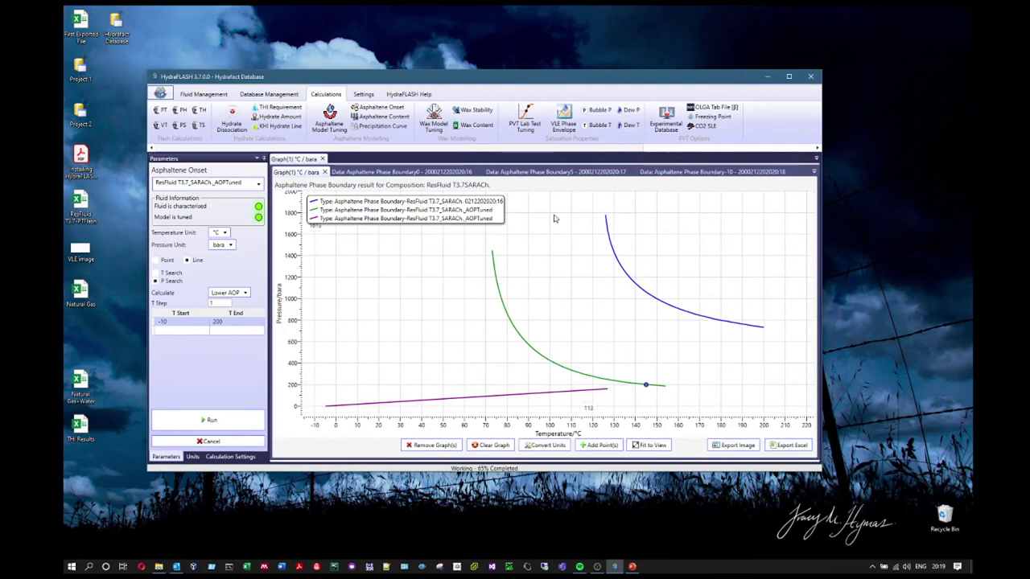
click(403, 171)
scroll(558, 337, down, 5)
scroll(563, 306, up, 5)
click(553, 173)
drag(342, 288, 598, 374)
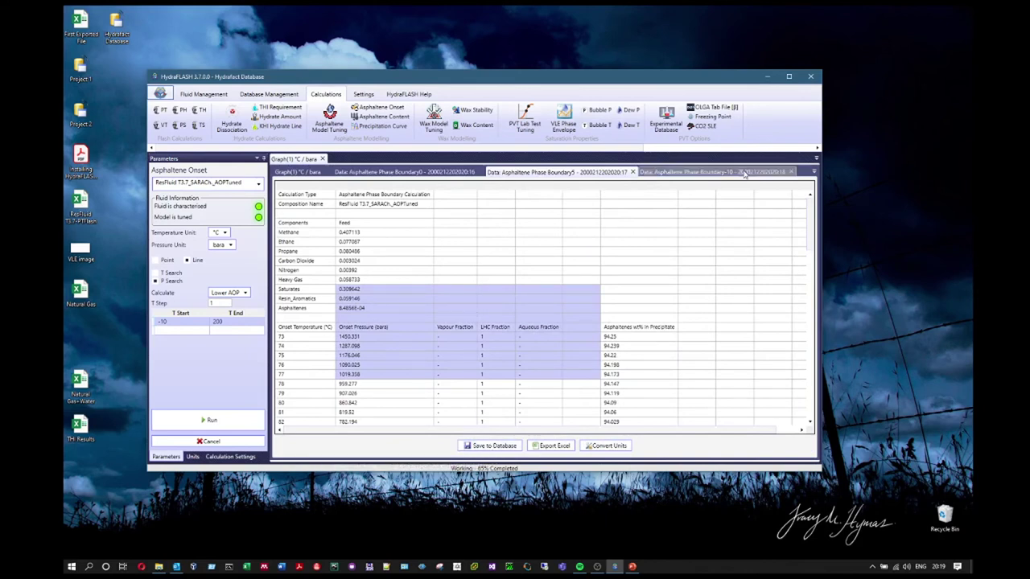
click(305, 172)
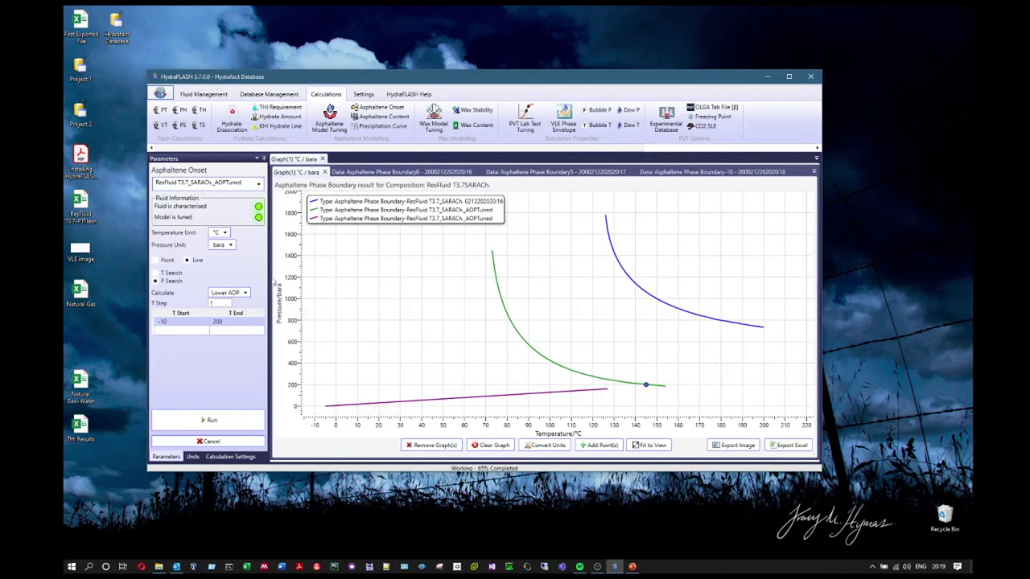
Run a single-point upper asphaltene onset pressure calculation for the tuned fluid at 145 °C.
click(157, 260)
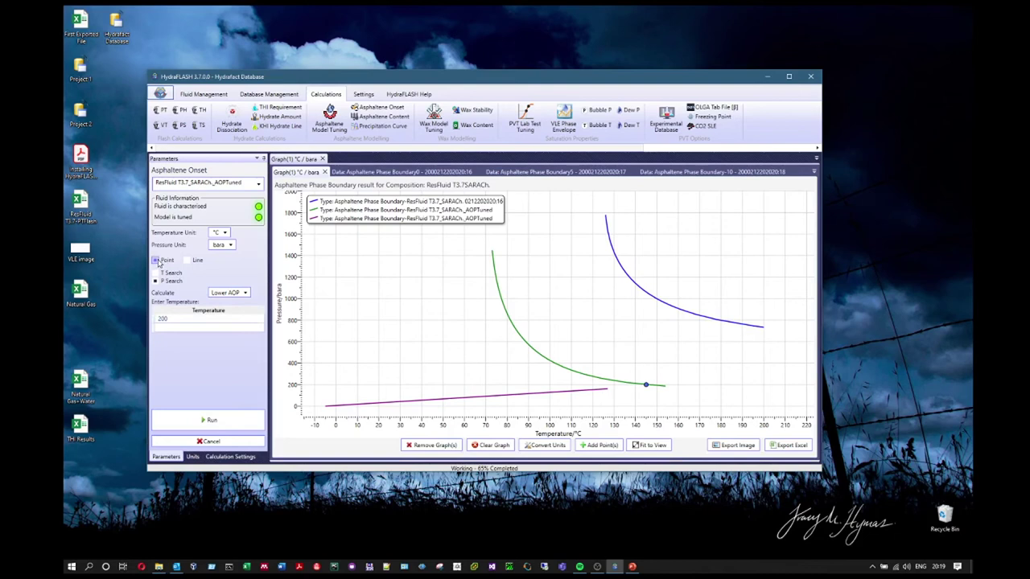
click(196, 320)
click(195, 320)
text(145)
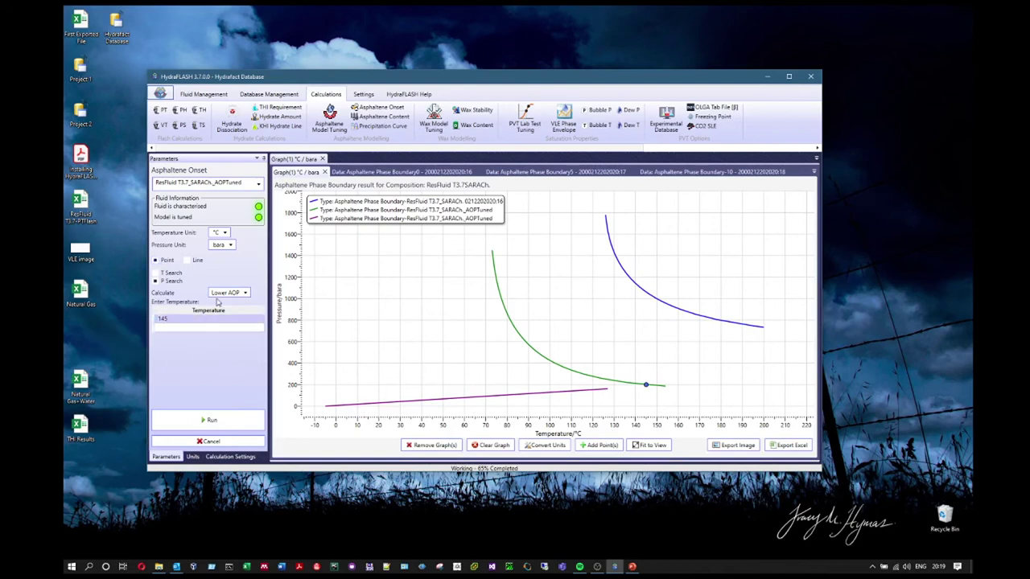
click(229, 296)
click(227, 303)
click(214, 419)
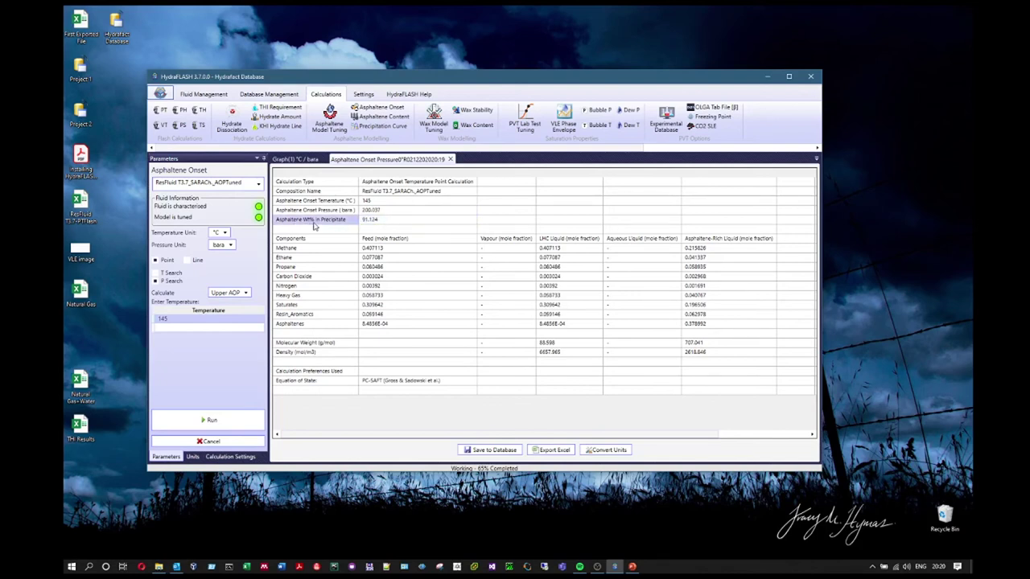
Examine the point result's asphaltene weight percent in the precipitate, the component fractions in each phase, and the equation of state used.
click(392, 223)
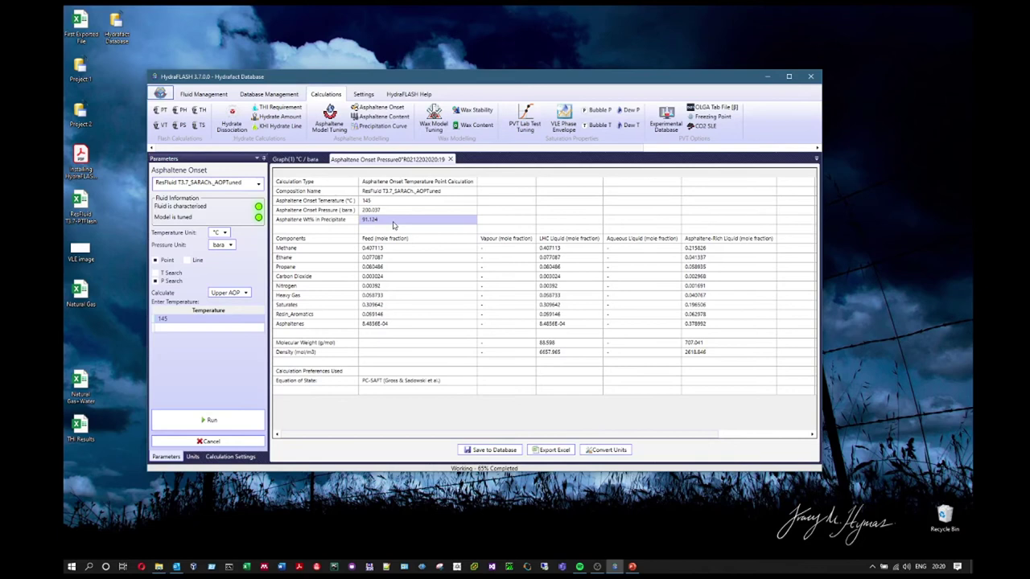
drag(321, 296, 317, 326)
ctrl+click(555, 324)
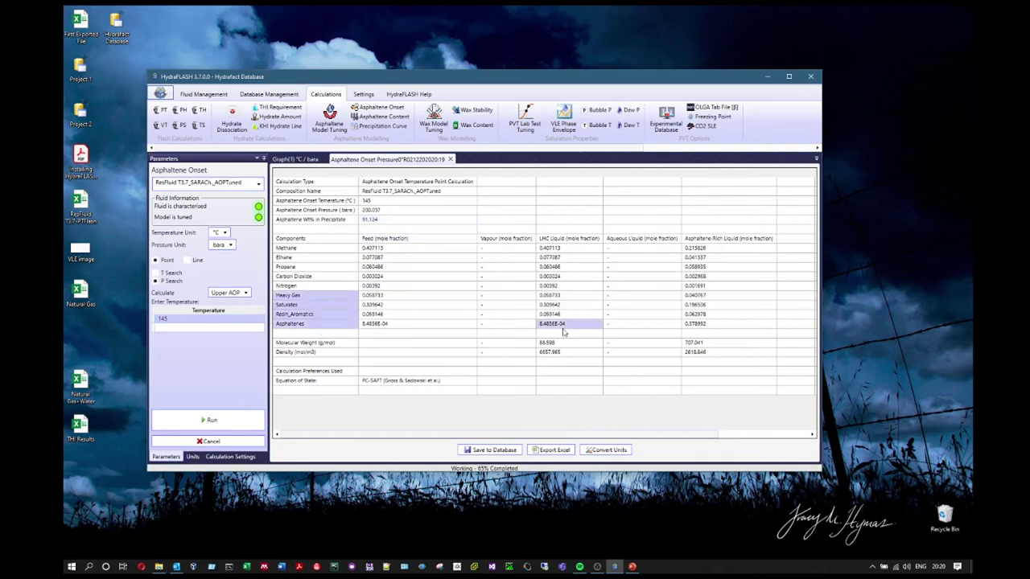
ctrl+click(715, 326)
drag(716, 330, 711, 257)
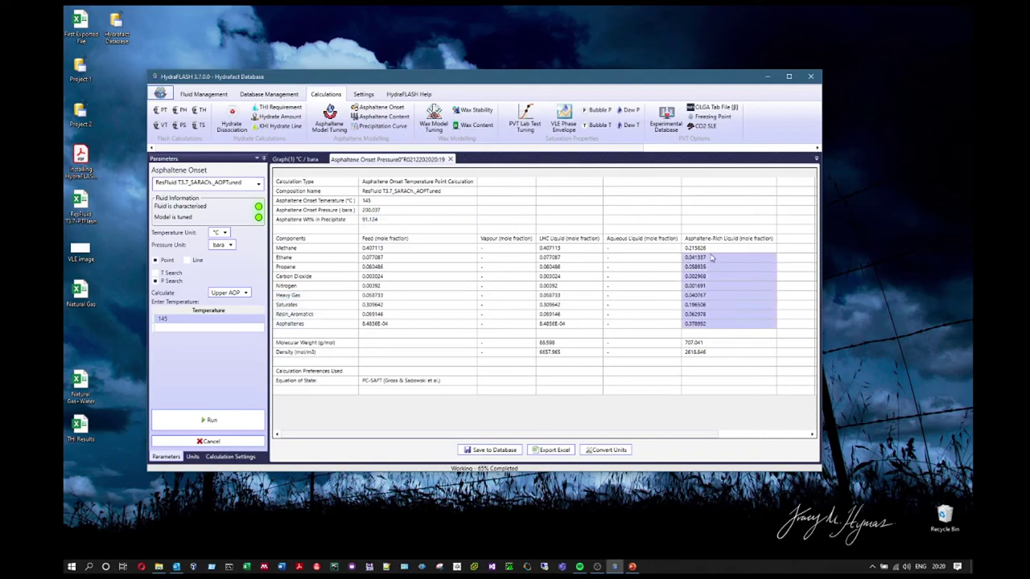
ctrl+click(461, 260)
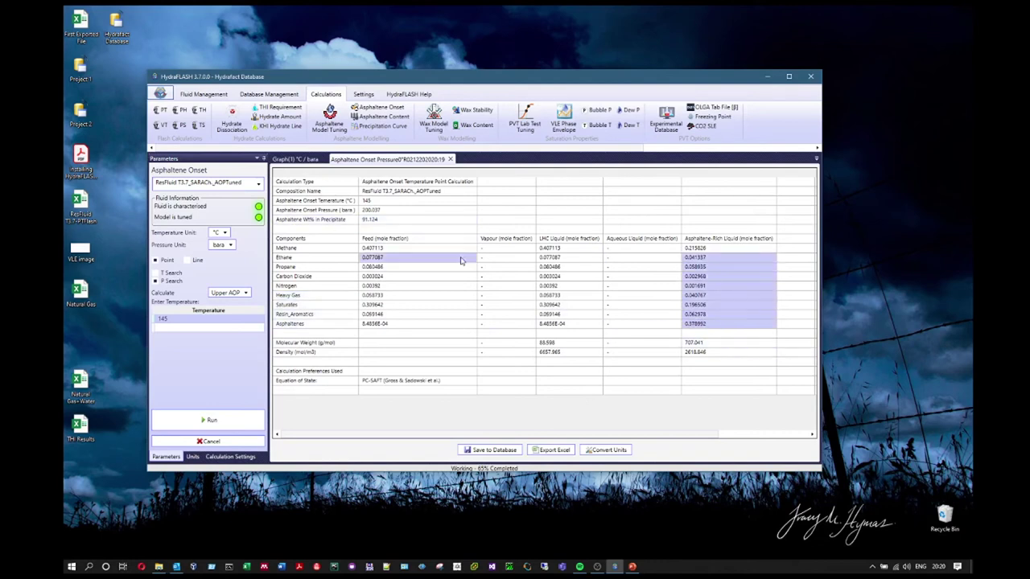
click(735, 336)
ctrl+click(712, 252)
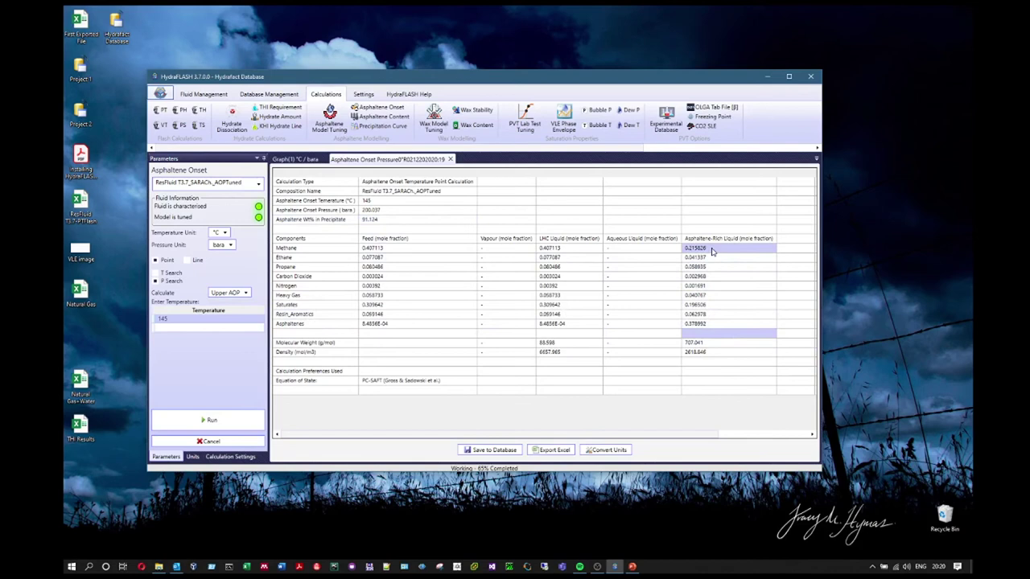
drag(712, 252, 721, 330)
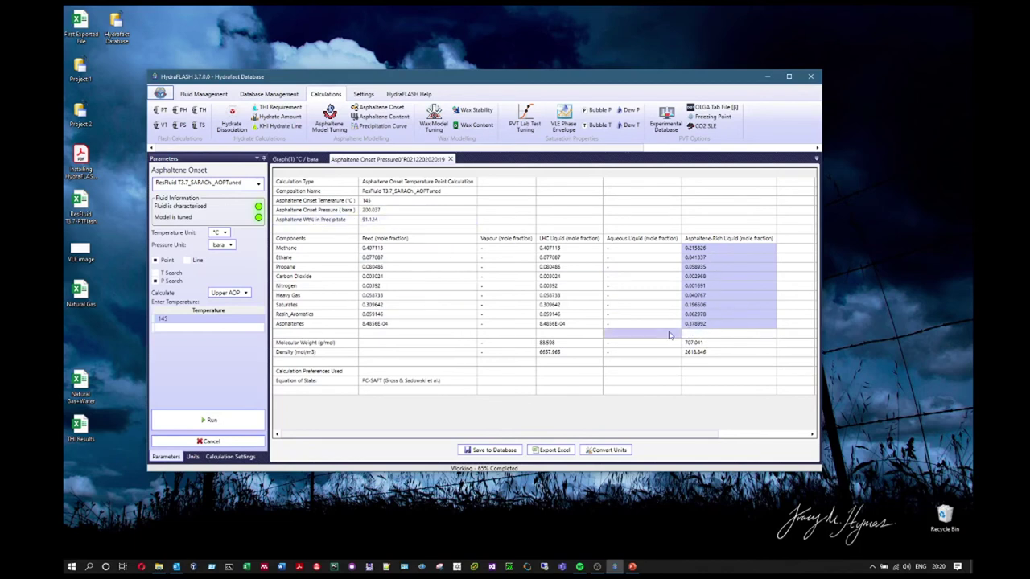
click(713, 325)
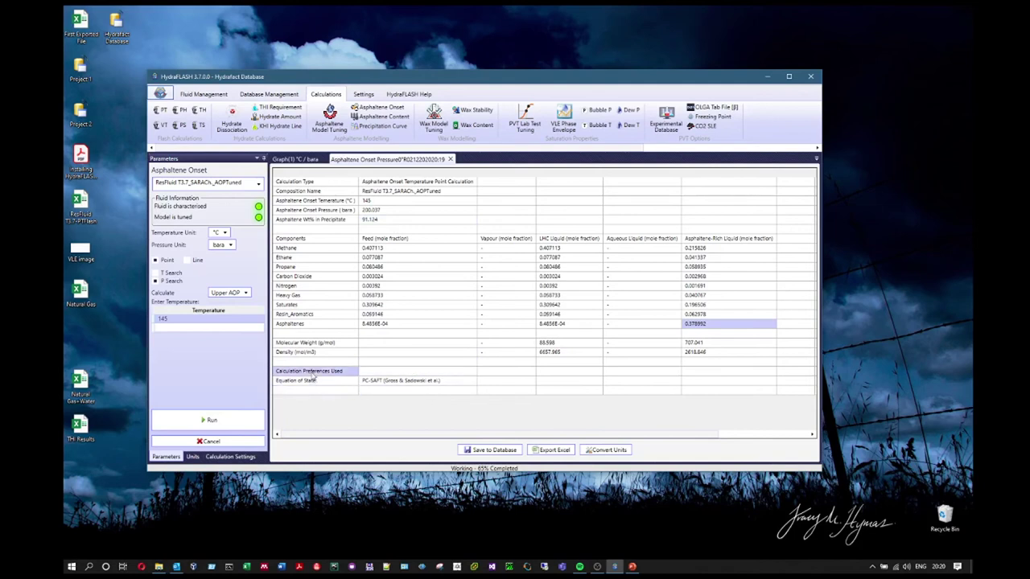
click(369, 384)
drag(370, 383, 461, 383)
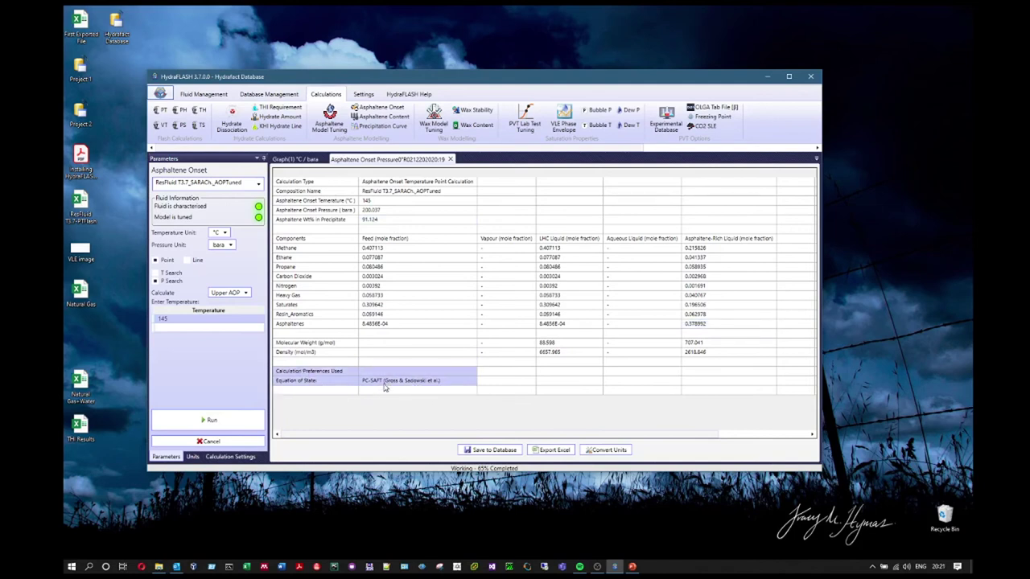
drag(388, 387, 451, 386)
click(487, 385)
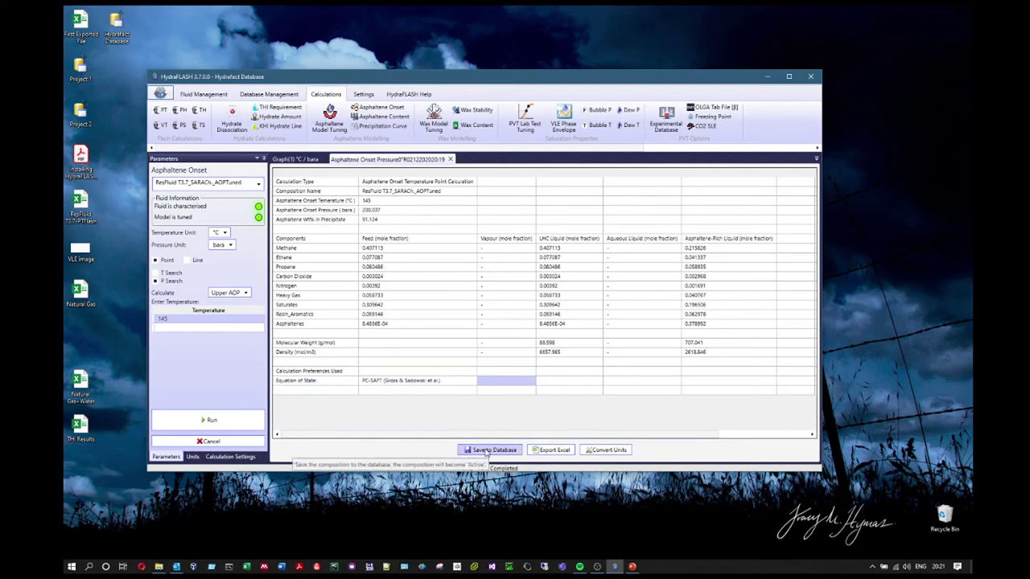
Run a single-point upper asphaltene onset temperature calculation for the tuned fluid at 200 bara.
click(548, 451)
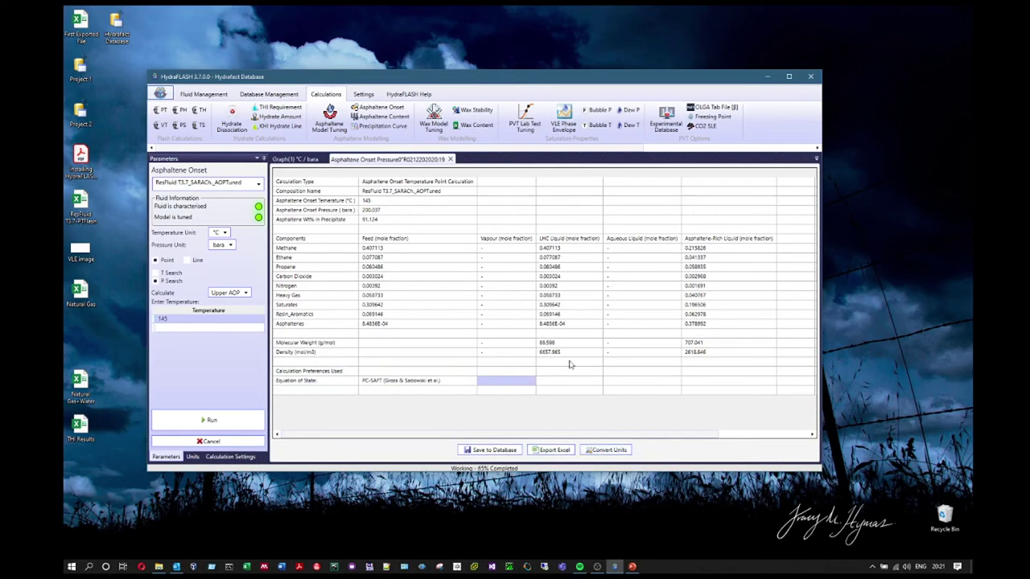
click(309, 160)
click(171, 274)
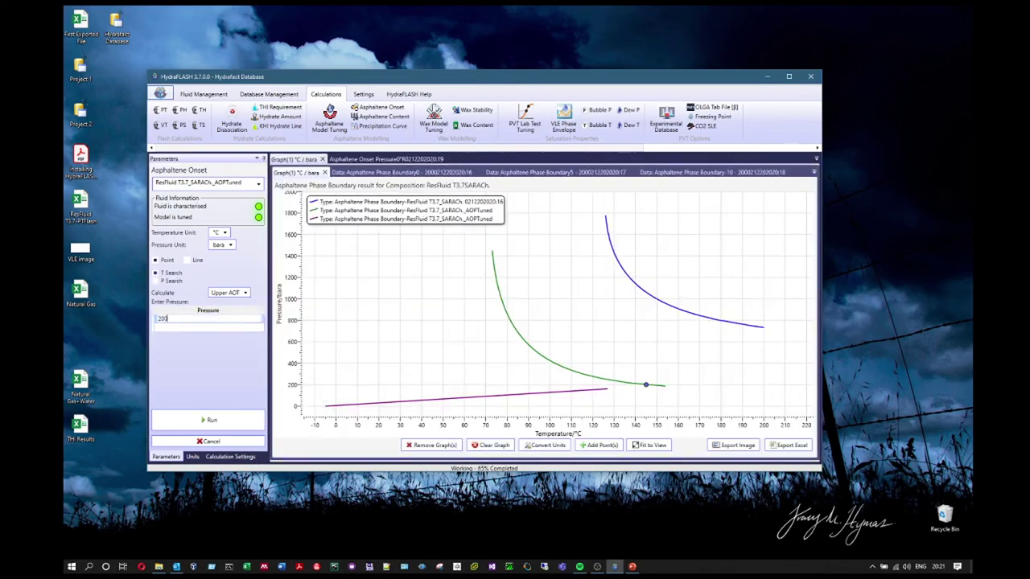
click(207, 420)
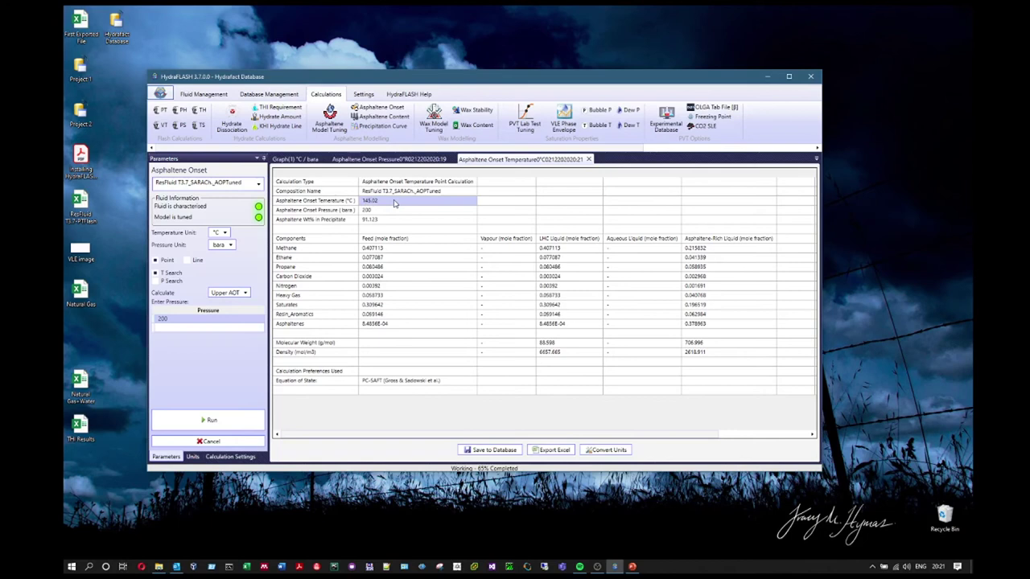
Try to calculate the upper asphaltene onset temperature at 200 bara for the untuned fluid ResFluid T3.7_SARACh.
click(207, 183)
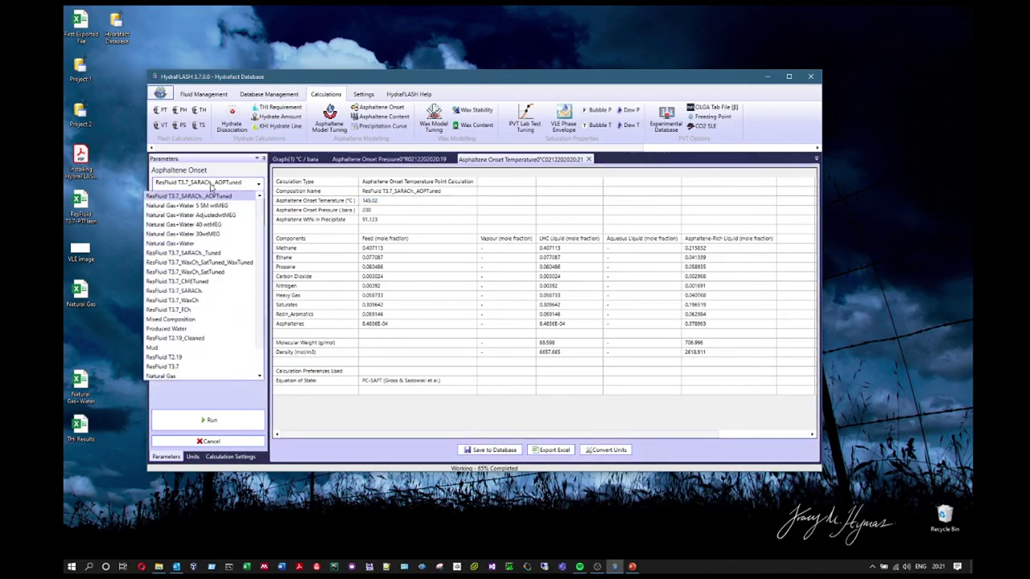
click(212, 291)
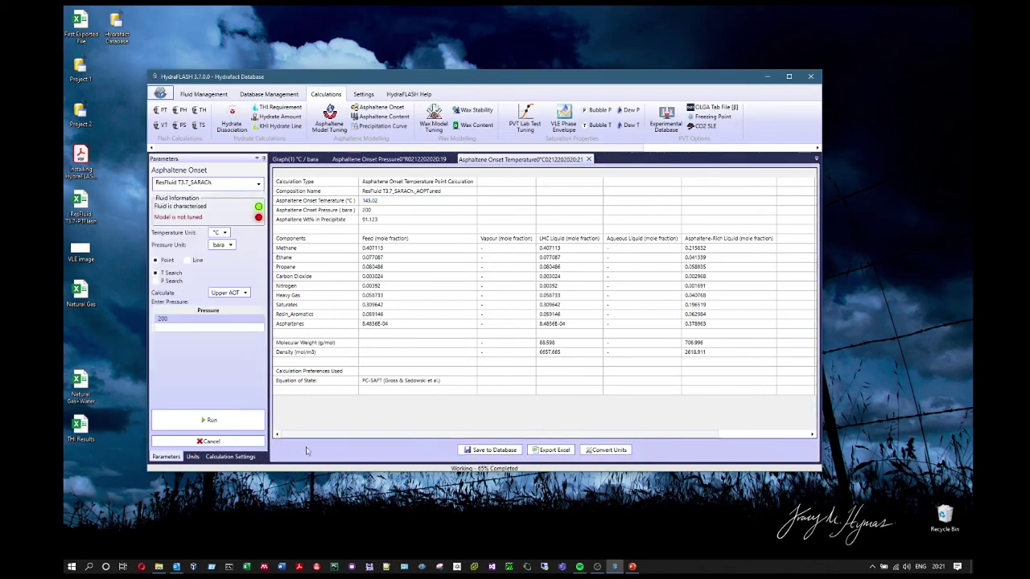
click(227, 424)
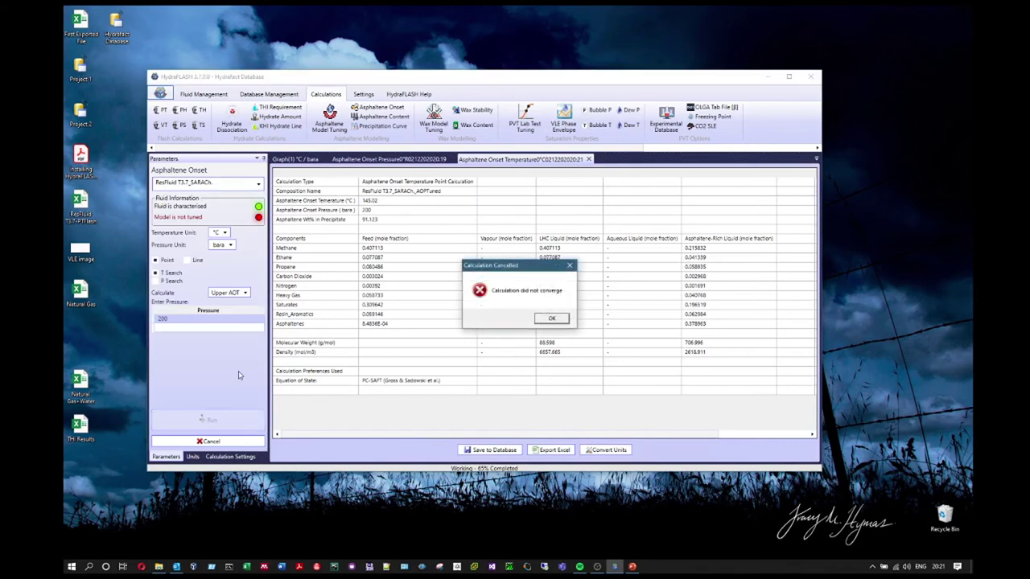
click(559, 320)
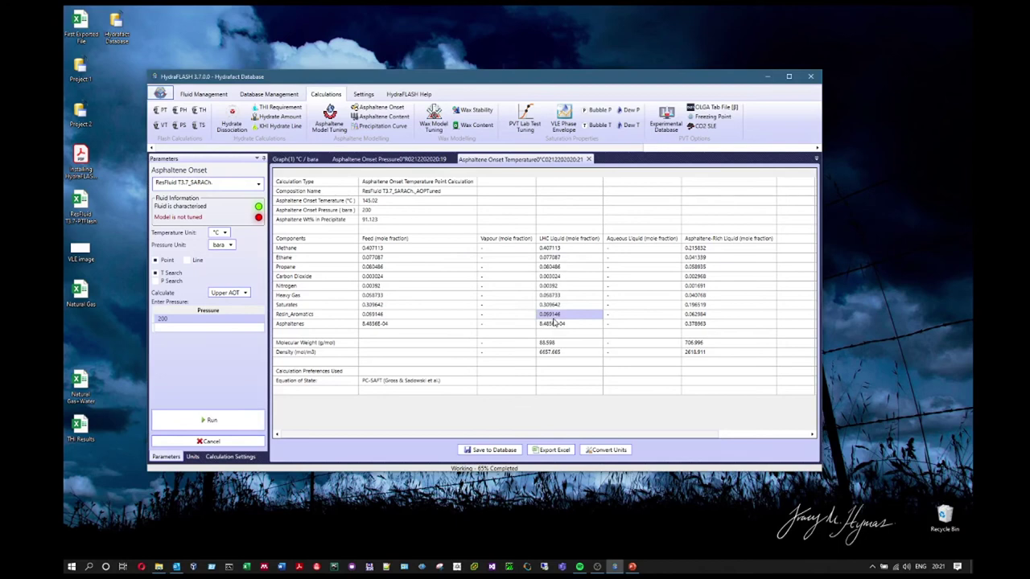
Close both single-point onset results and remove the untuned fluid's upper onset curve from the phase boundary graph.
click(588, 159)
click(452, 159)
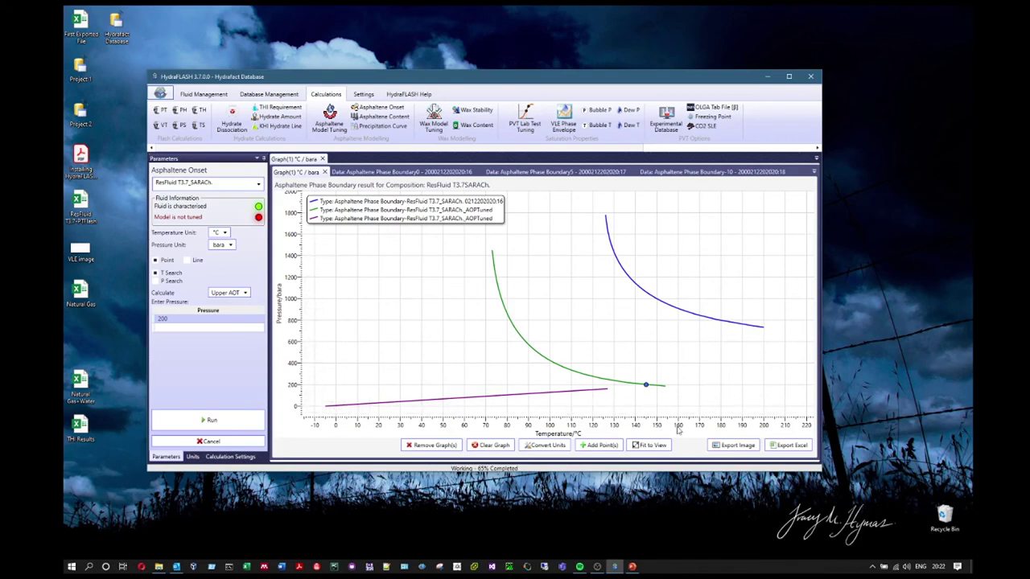
click(435, 446)
drag(593, 247, 516, 253)
click(529, 291)
click(538, 332)
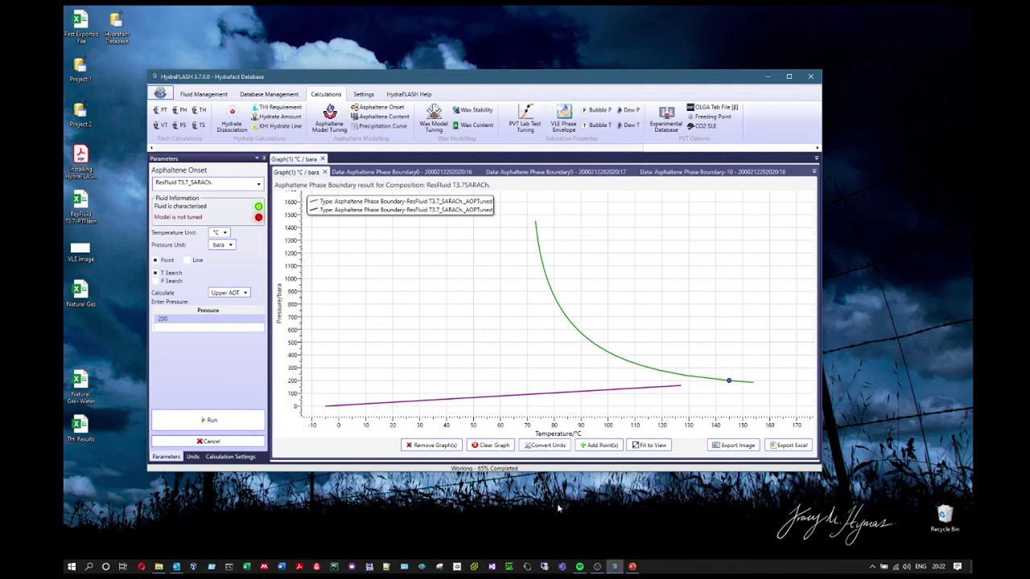
Add a point at 60 °C and 200 bara to the asphaltene phase boundary graph.
click(602, 445)
click(504, 268)
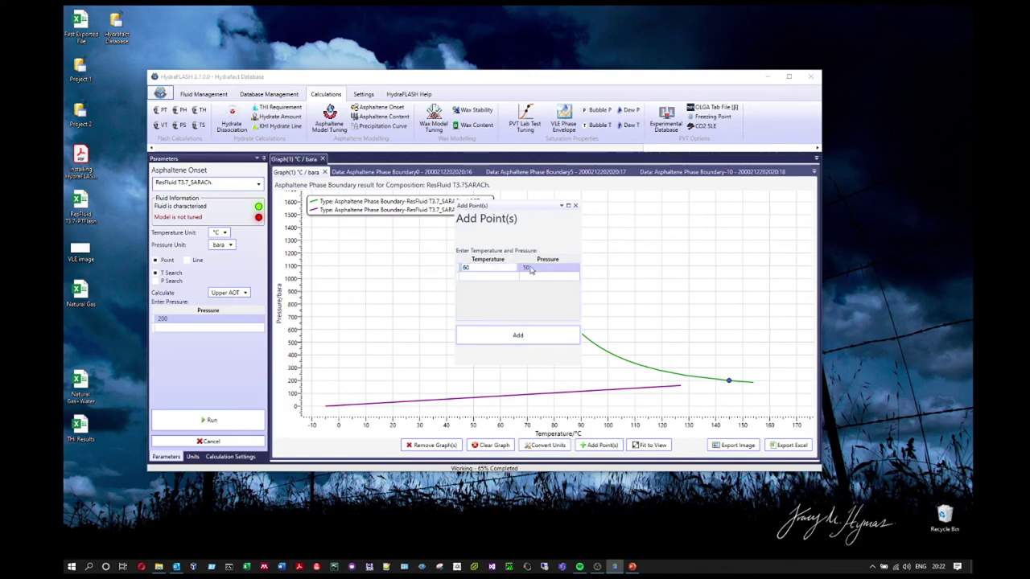
click(562, 268)
text(200)
click(528, 332)
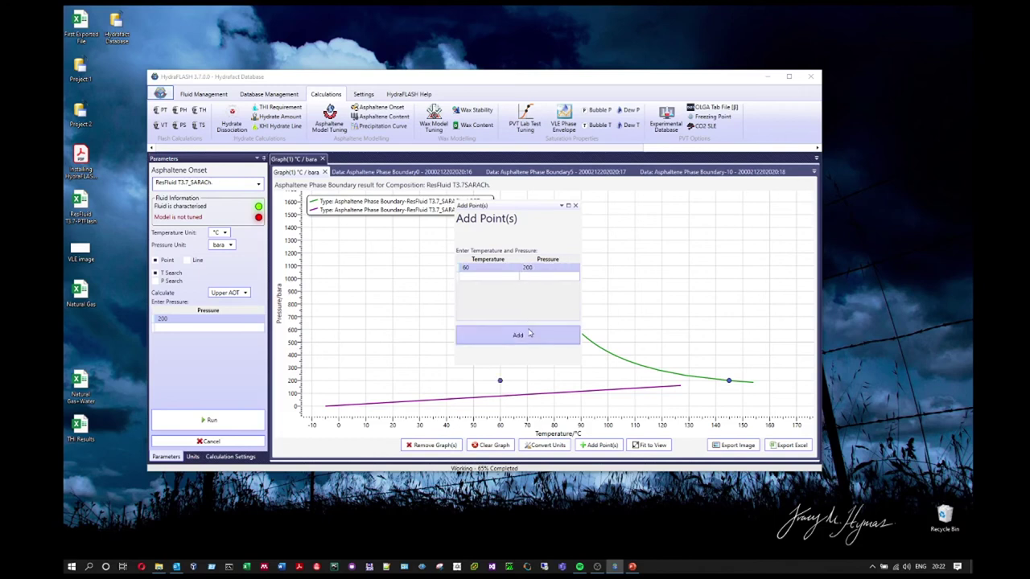
click(574, 205)
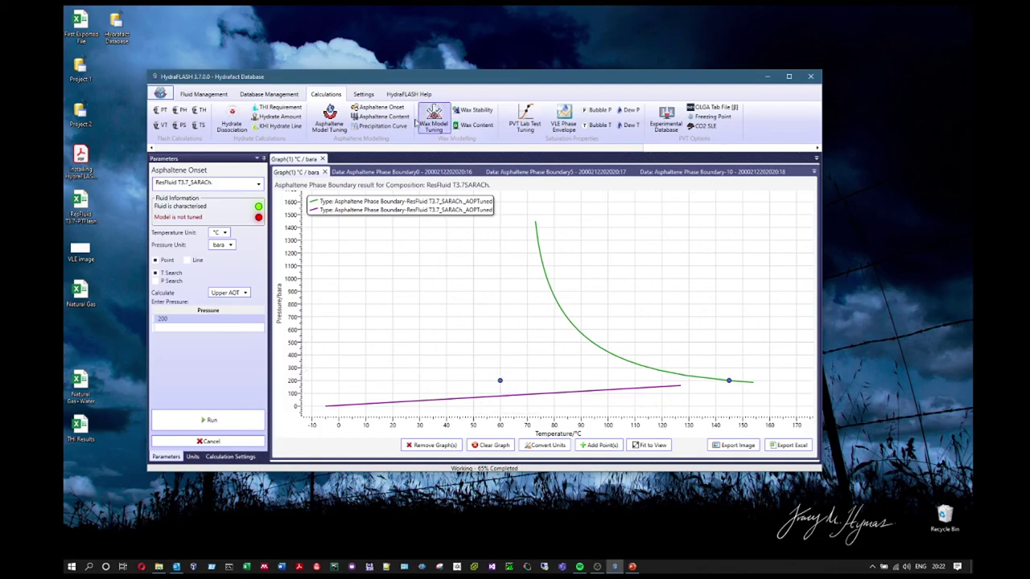
Run an asphaltene content calculation for ResFluid T3.7_SARACh_Tuned at 60 °C and 200 bara.
click(381, 117)
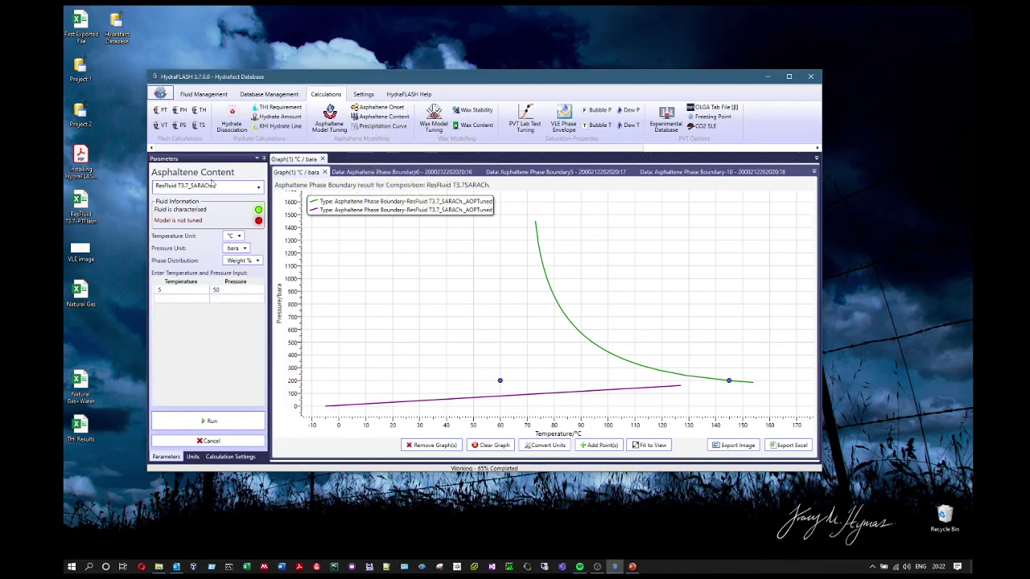
click(219, 190)
click(220, 190)
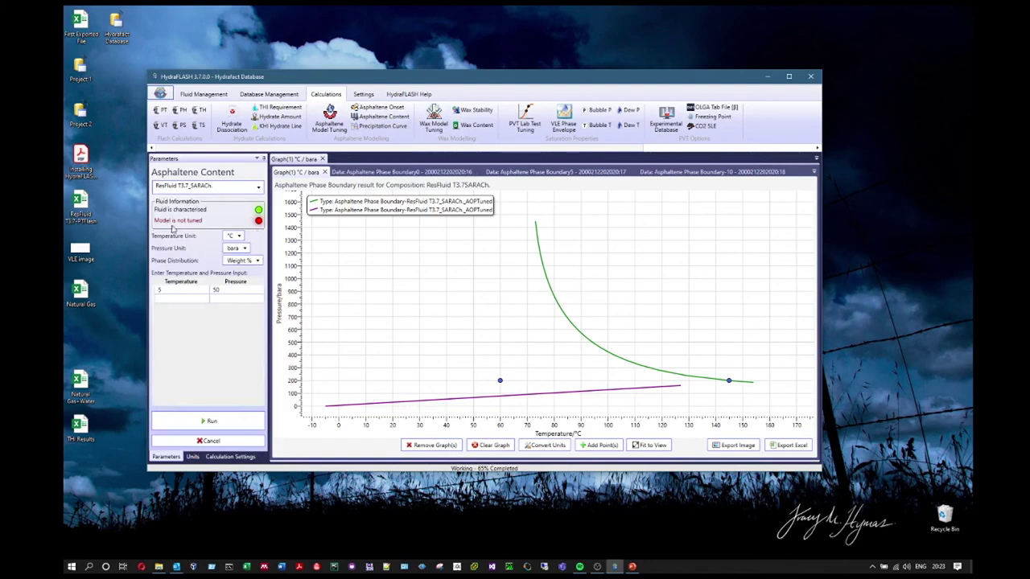
click(232, 191)
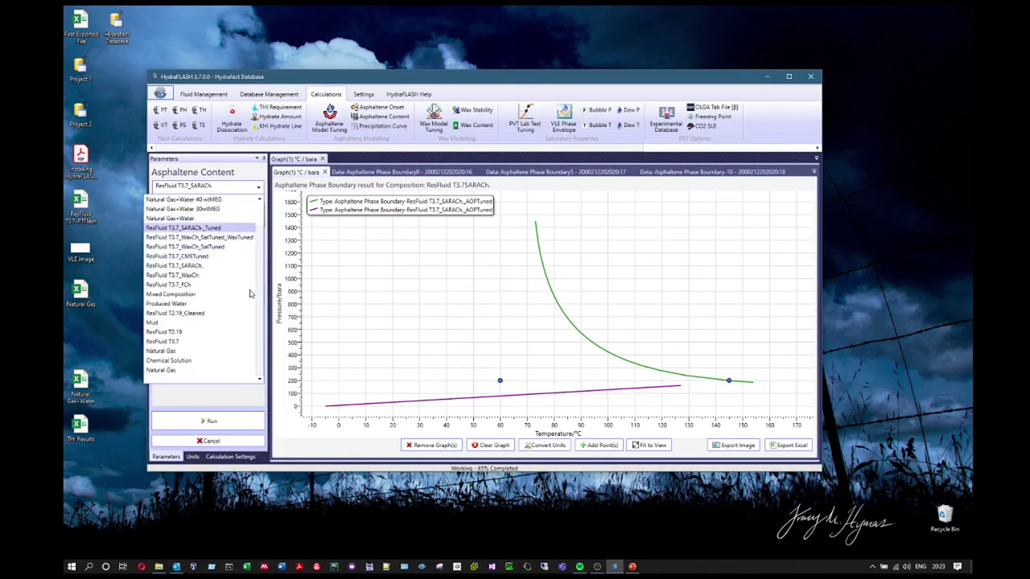
click(216, 228)
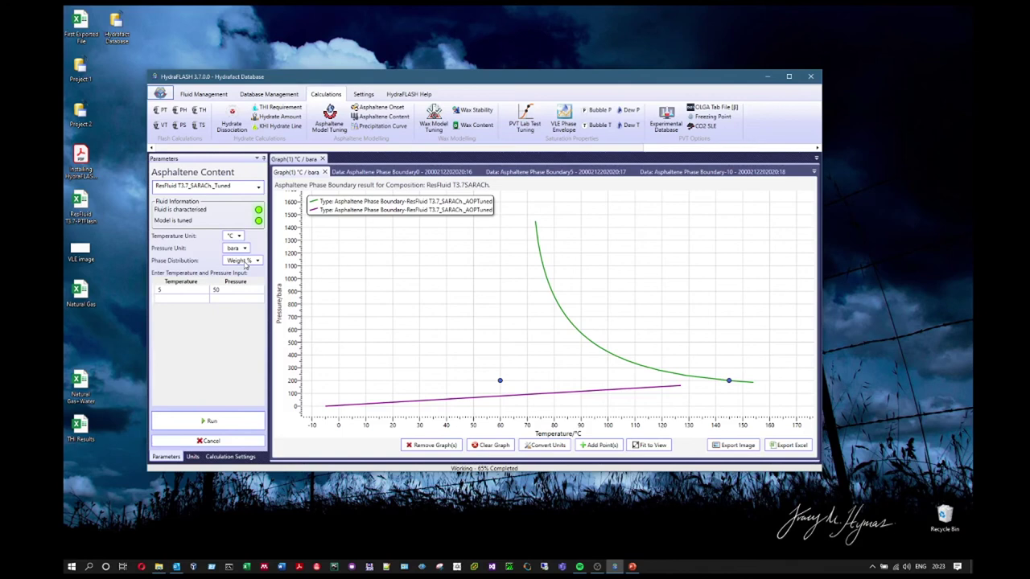
click(186, 292)
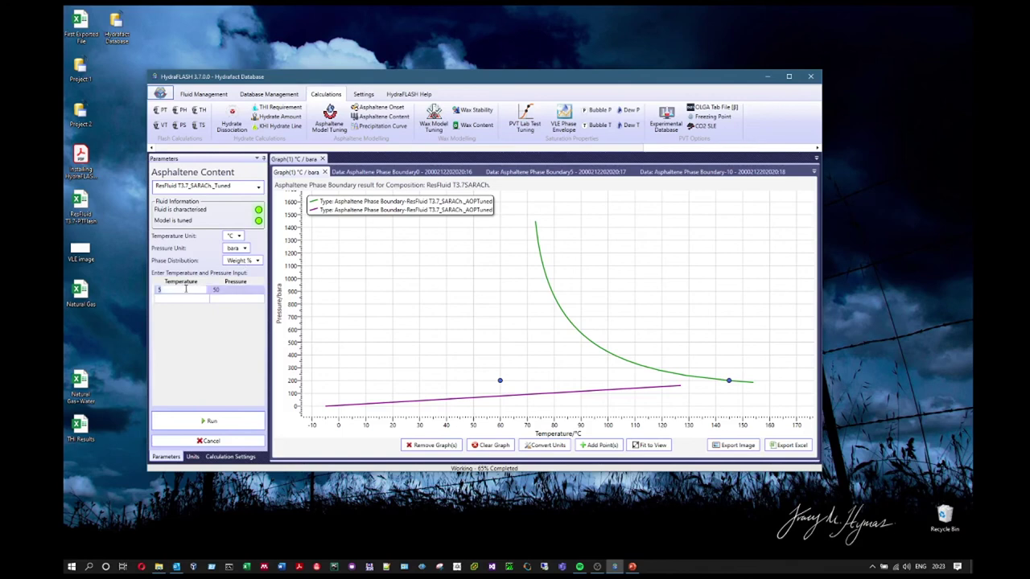
click(239, 288)
key(Return)
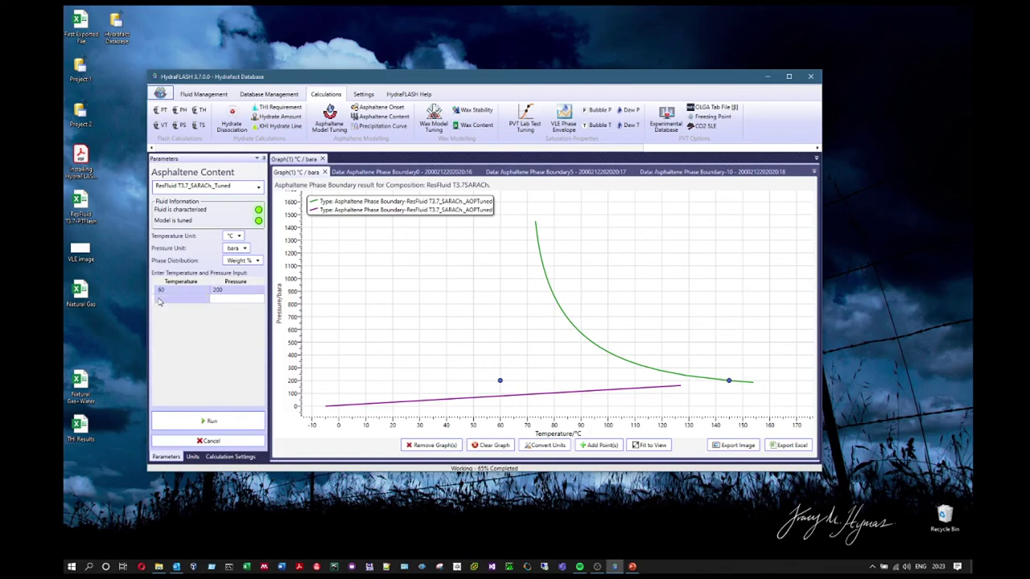
click(213, 420)
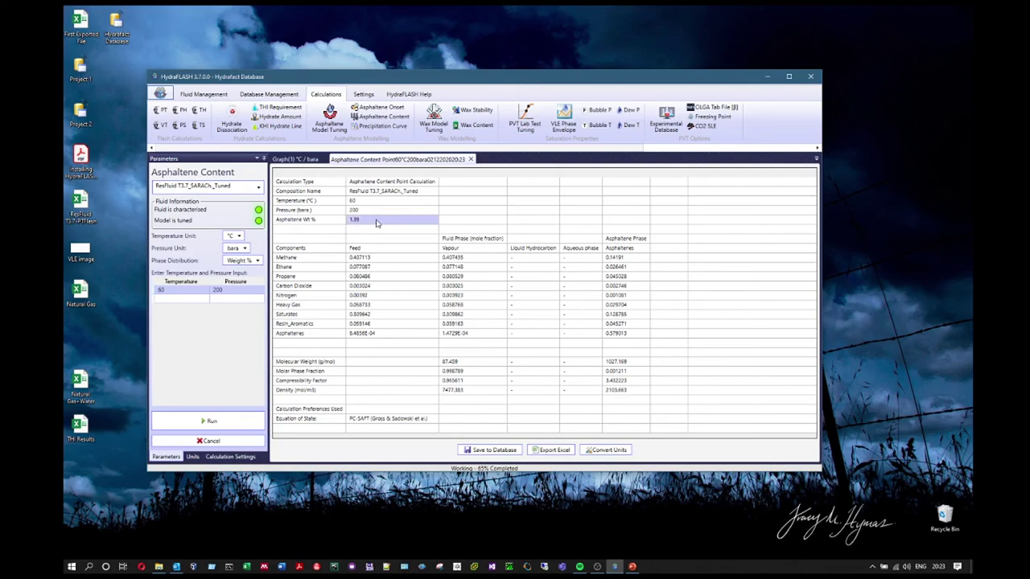
Examine the content result's asphaltene weight percent, asphaltene phase composition, phase properties and equation of state against the phase boundary graph.
click(296, 158)
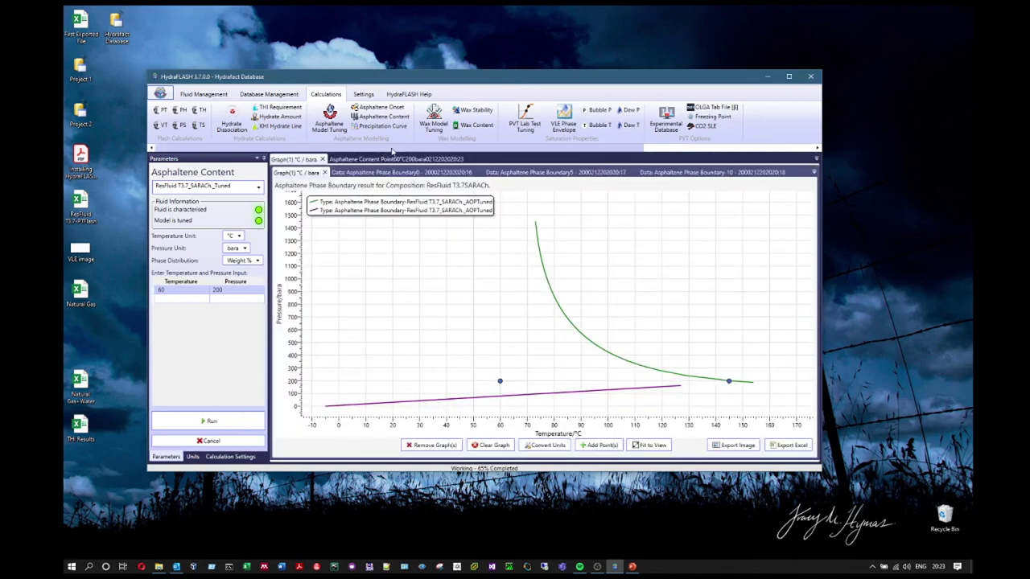
click(375, 159)
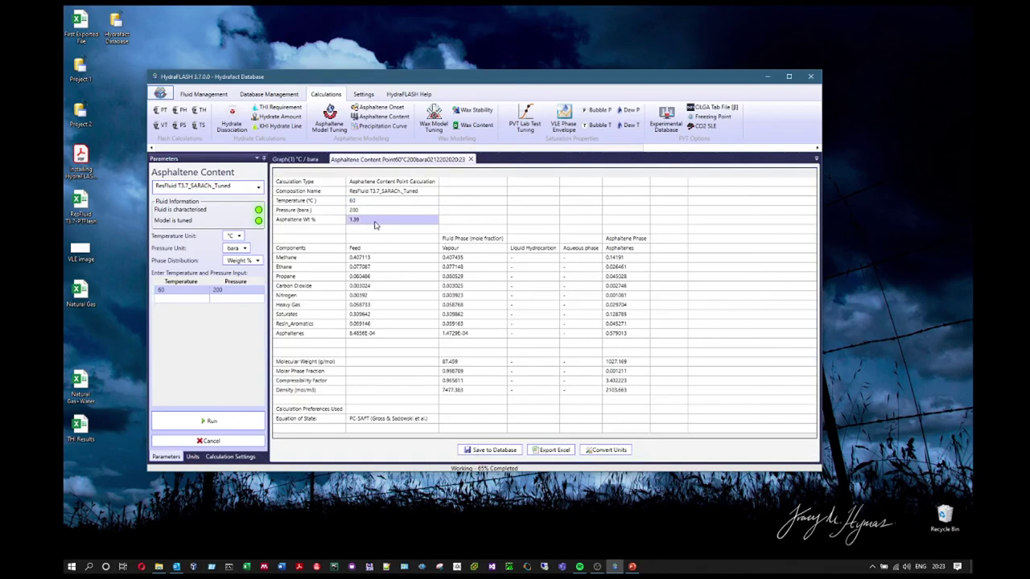
drag(616, 257, 633, 338)
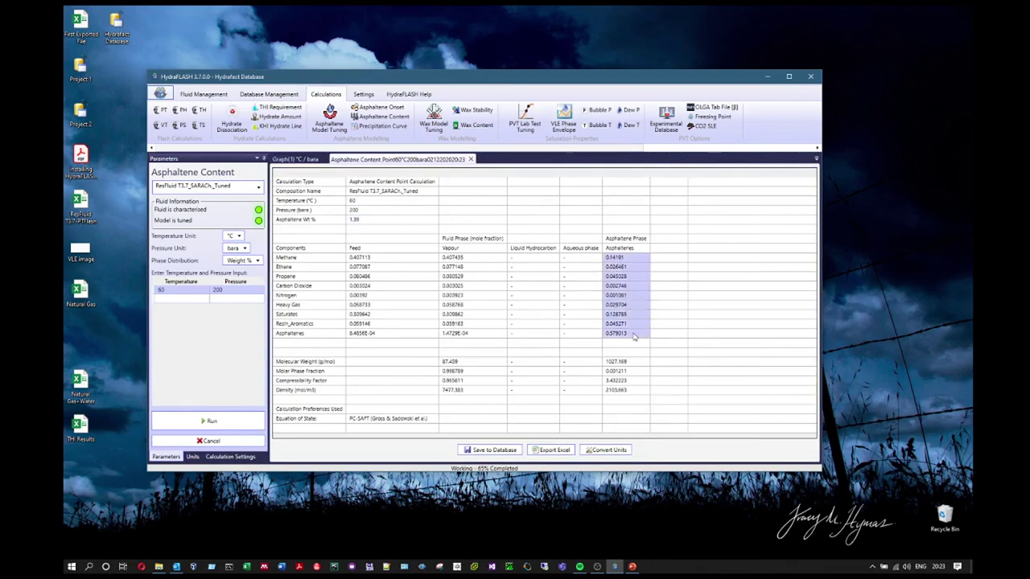
ctrl+click(637, 372)
click(638, 372)
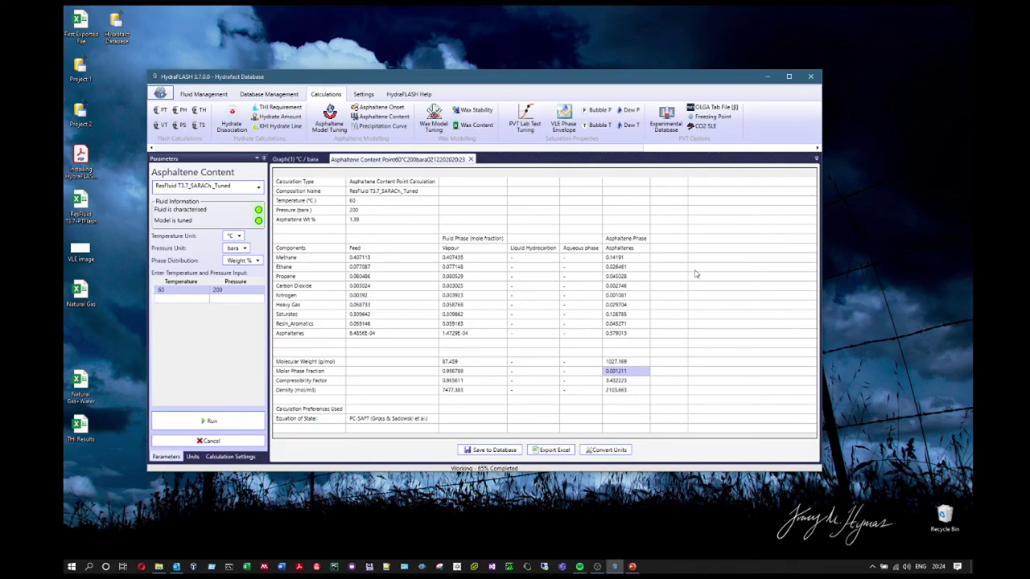
drag(313, 361, 617, 394)
drag(310, 410, 429, 424)
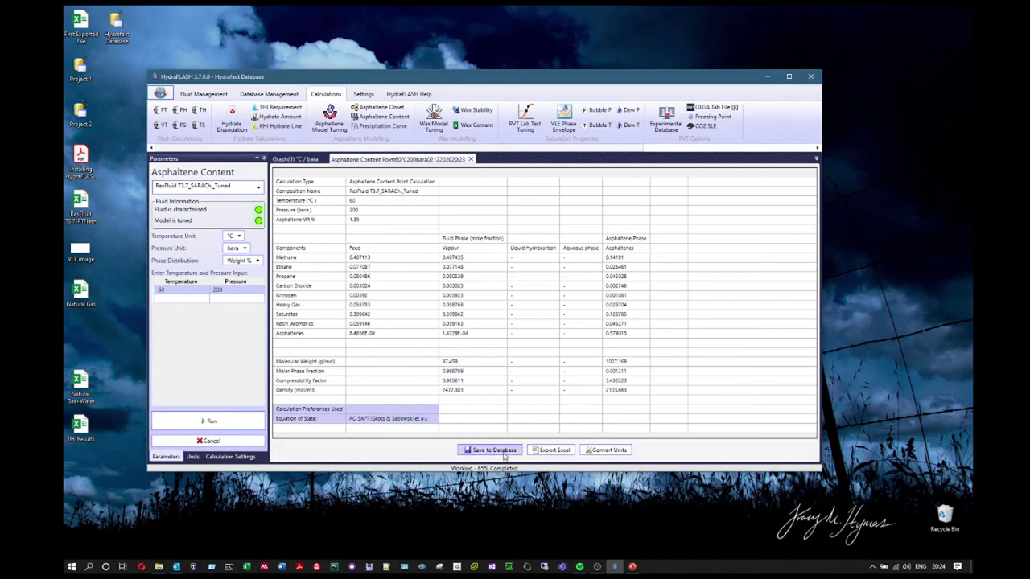
click(553, 449)
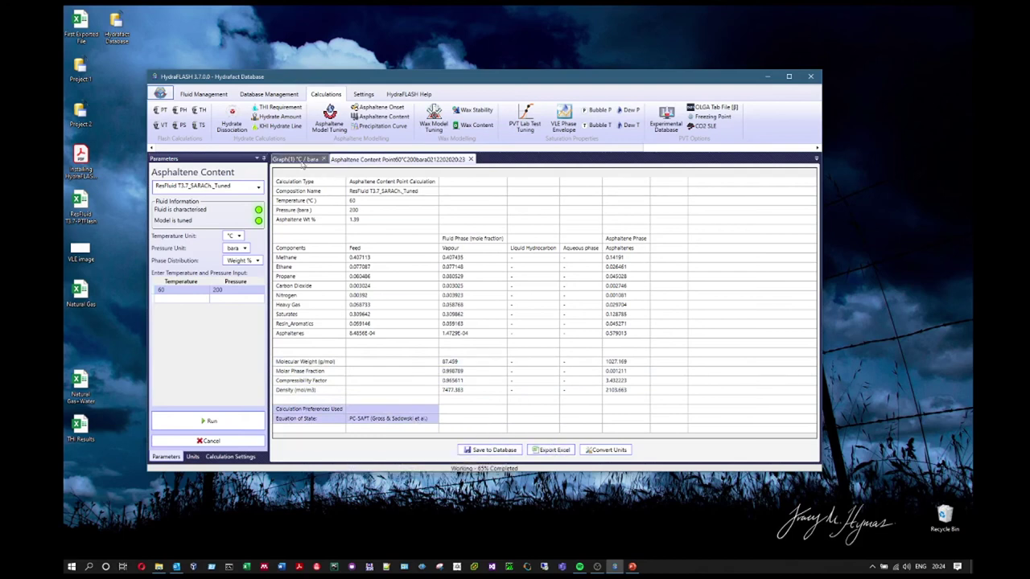
Copy the asphaltene weight percent together with the feed and vapour component fractions from the content result.
drag(354, 218, 487, 337)
right_click(465, 296)
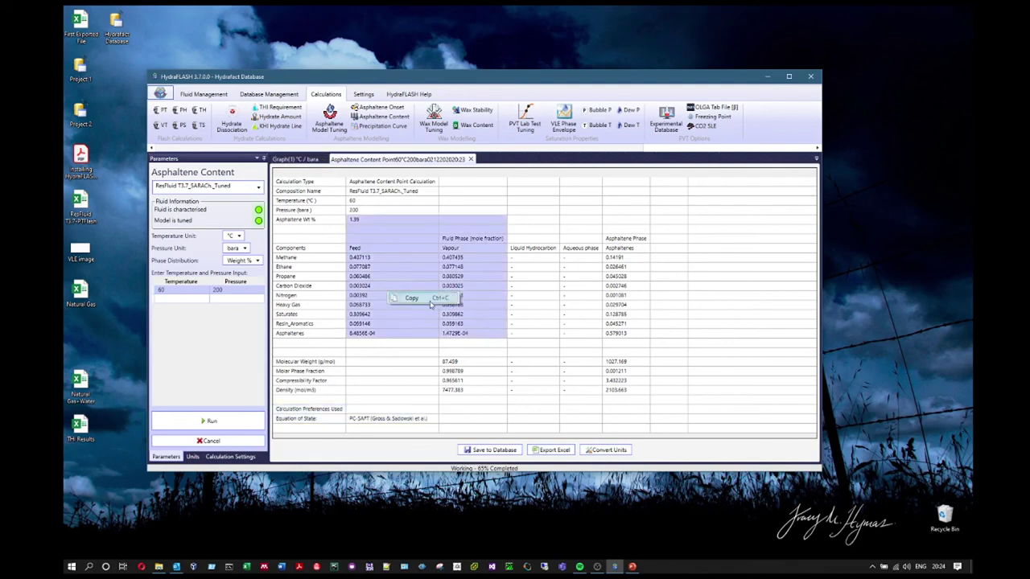
click(431, 299)
click(544, 323)
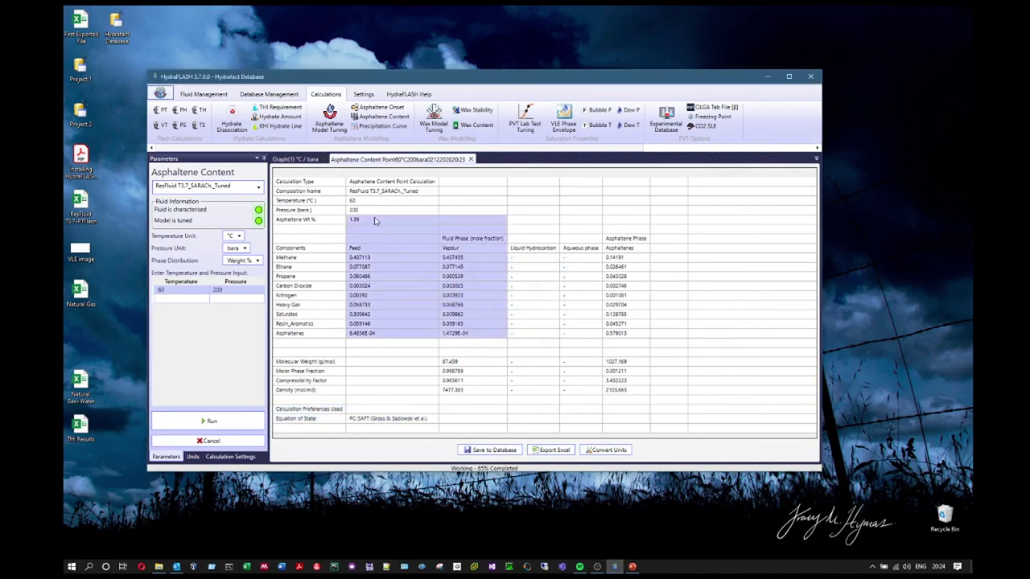
Calculate the tuned fluid's asphaltene precipitation curve at a fixed 60 °C from 1 to 500 bara in 5 bar steps.
click(292, 160)
click(386, 160)
click(380, 127)
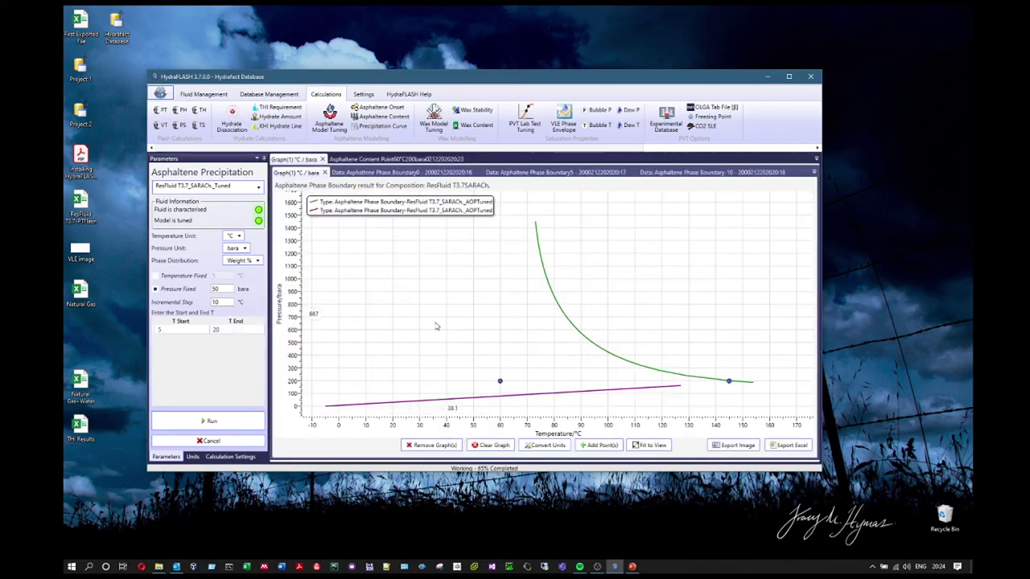
click(183, 277)
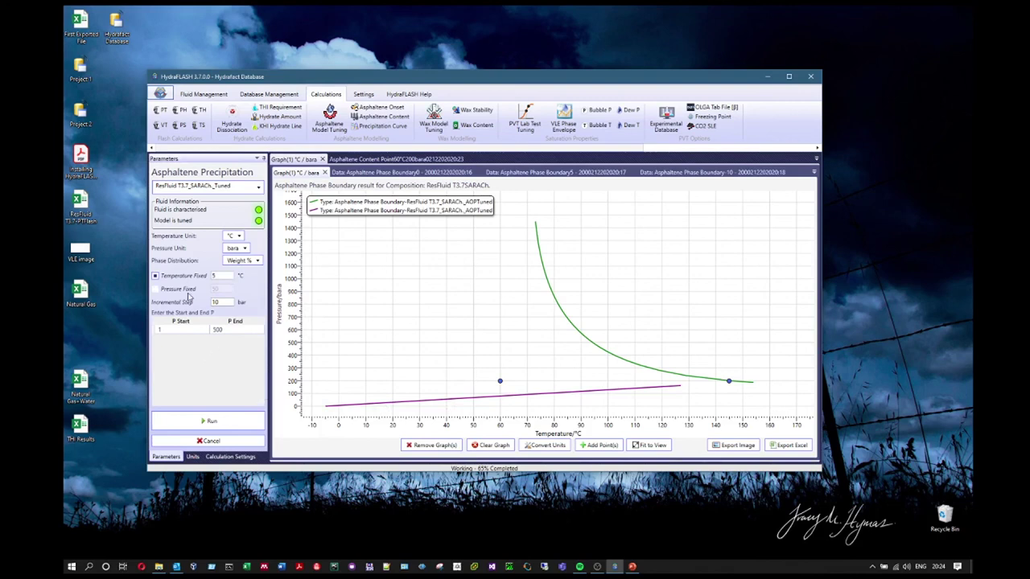
click(185, 289)
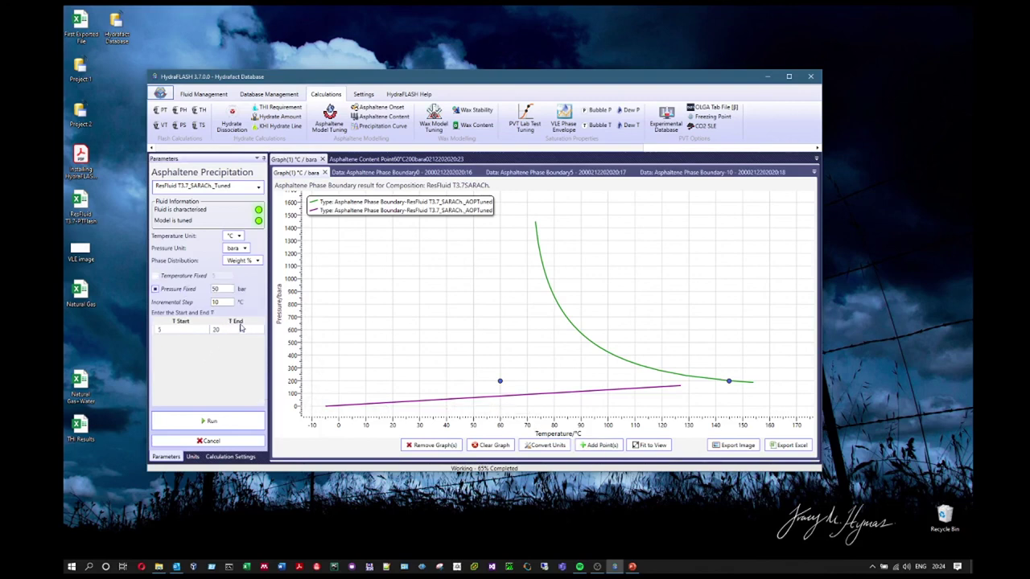
click(187, 276)
double_click(217, 302)
text(5)
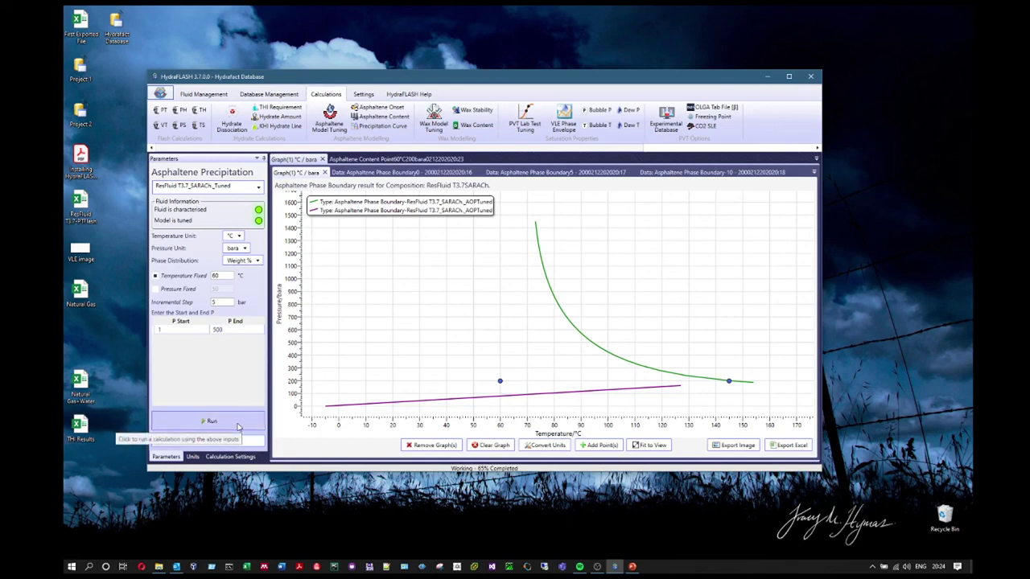
click(211, 422)
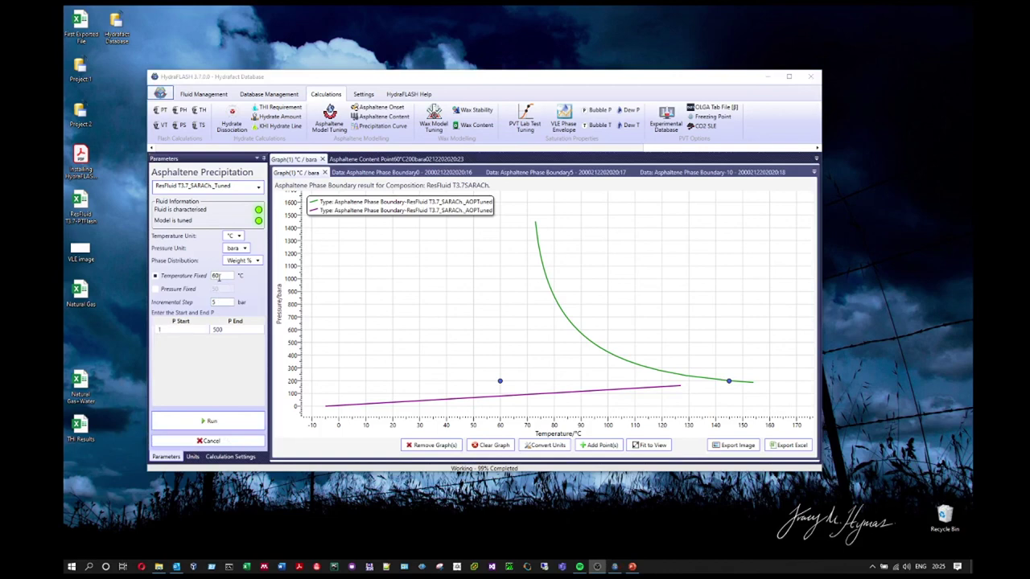
click(225, 417)
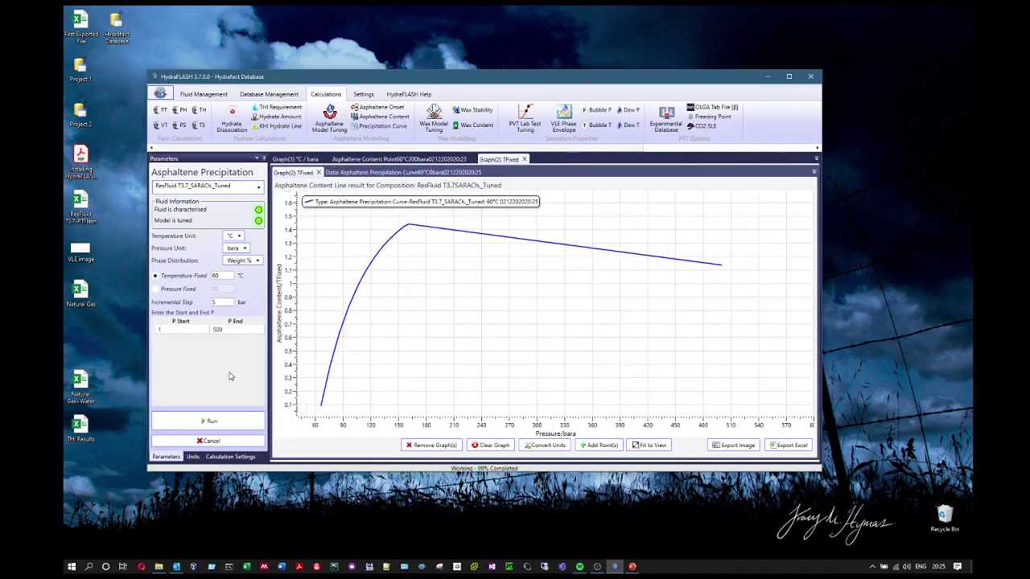
Compare the 60 °C precipitation curve with the upper and lower onset lines on the phase boundary graph.
mouse_move(317, 411)
click(314, 160)
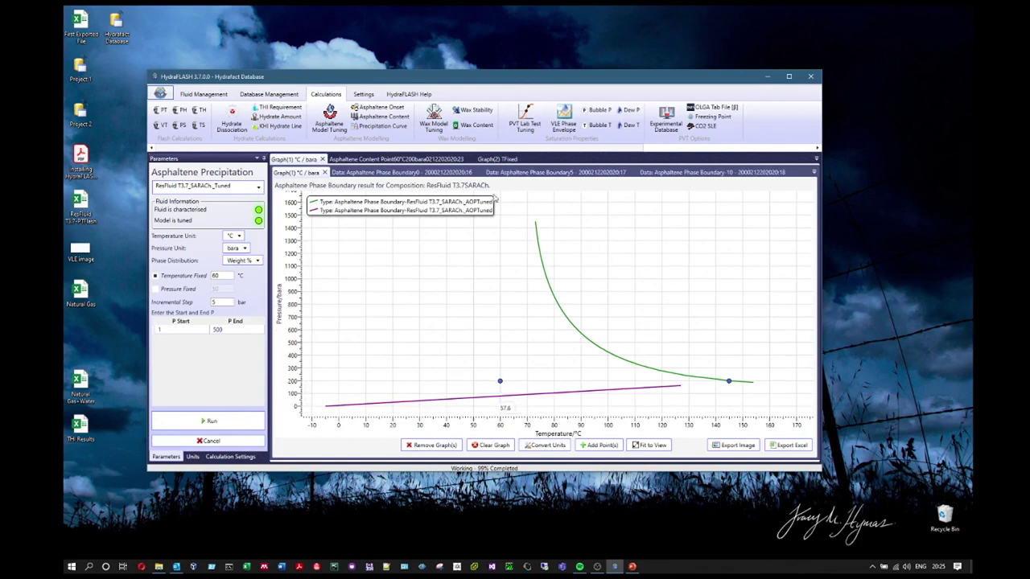
click(505, 159)
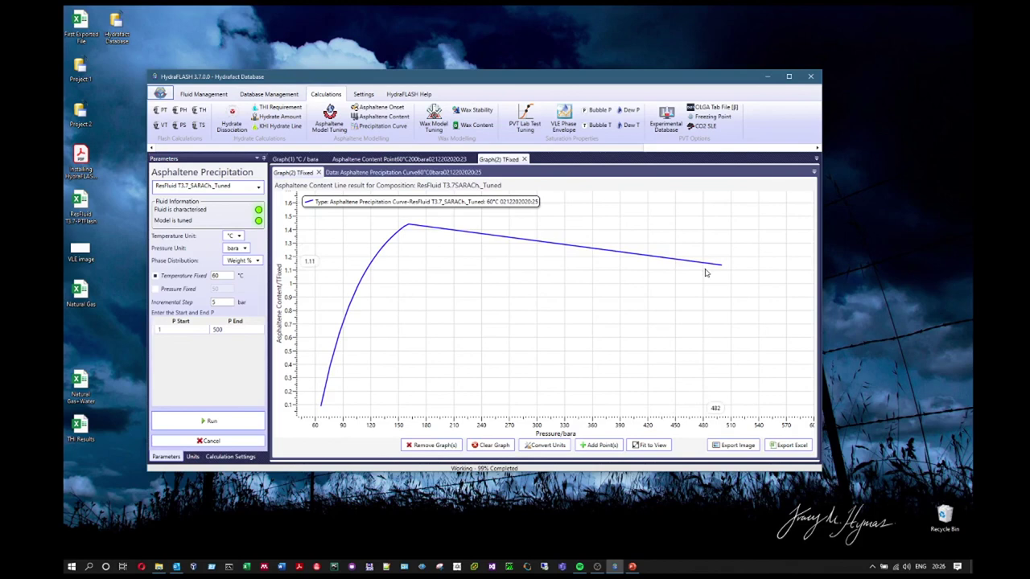
Calculate the tuned fluid's asphaltene precipitation curve at a fixed 100 bara from 5 to 200 °C in 2 °C steps.
click(156, 289)
click(312, 160)
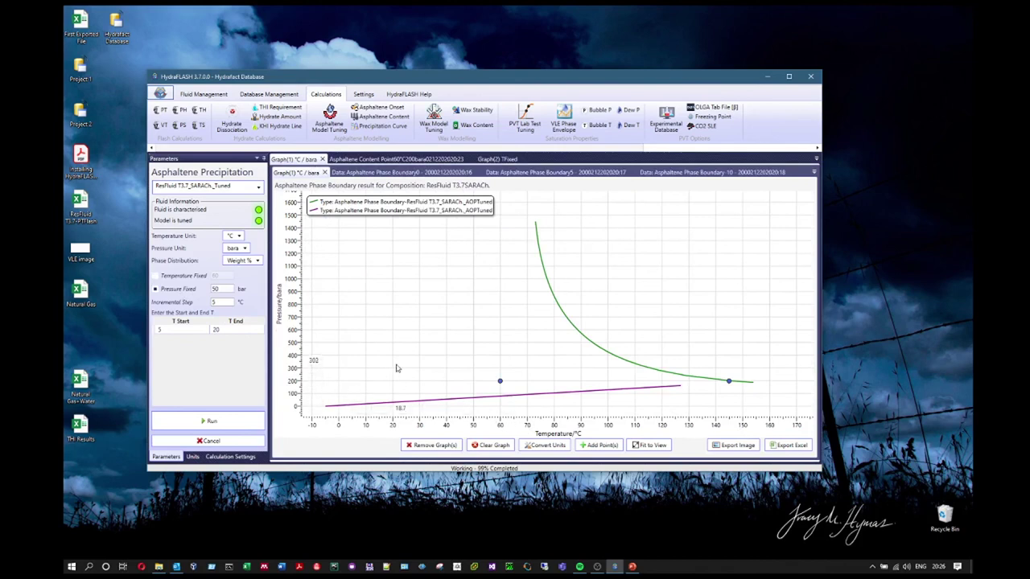
click(206, 335)
double_click(225, 288)
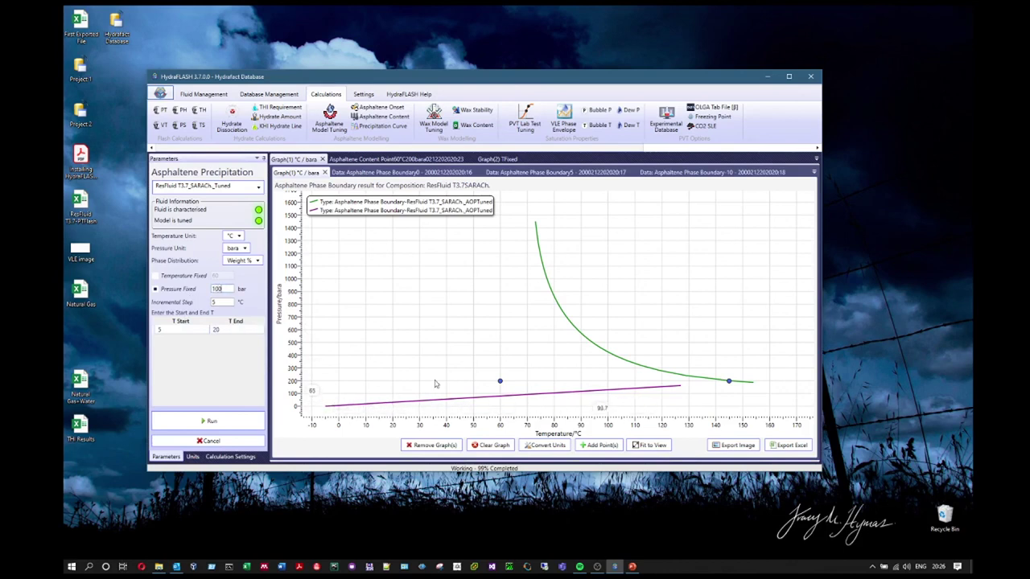
click(190, 333)
click(235, 330)
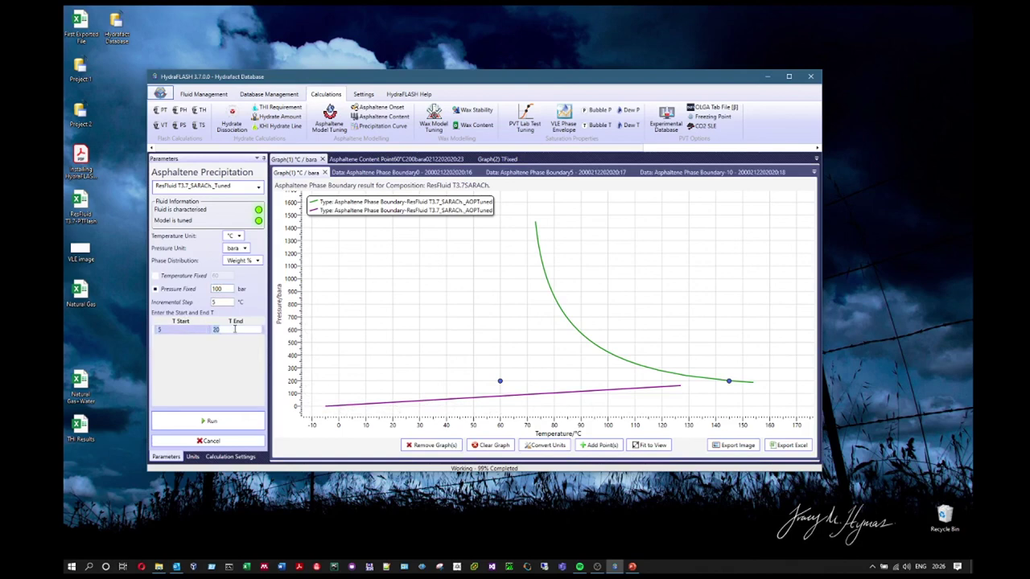
click(229, 302)
click(242, 421)
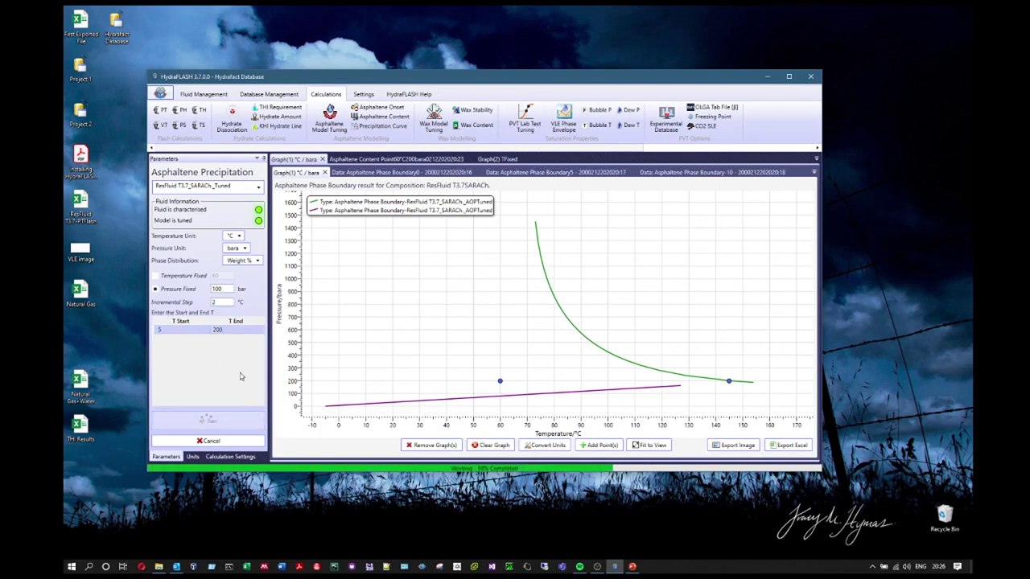
click(559, 324)
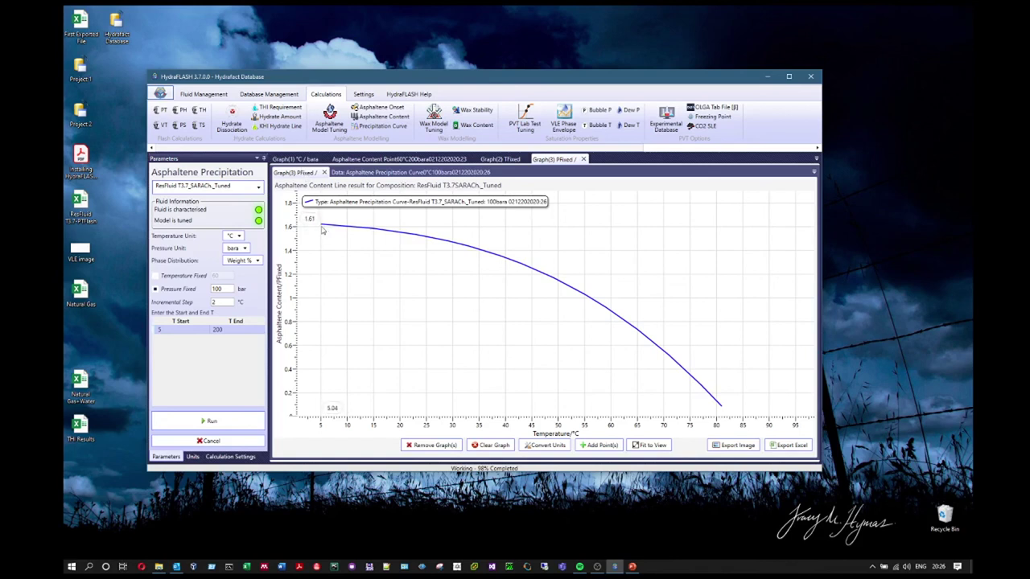
Compare the 100 bara precipitation curve with the lower onset line on the phase boundary graph.
click(298, 160)
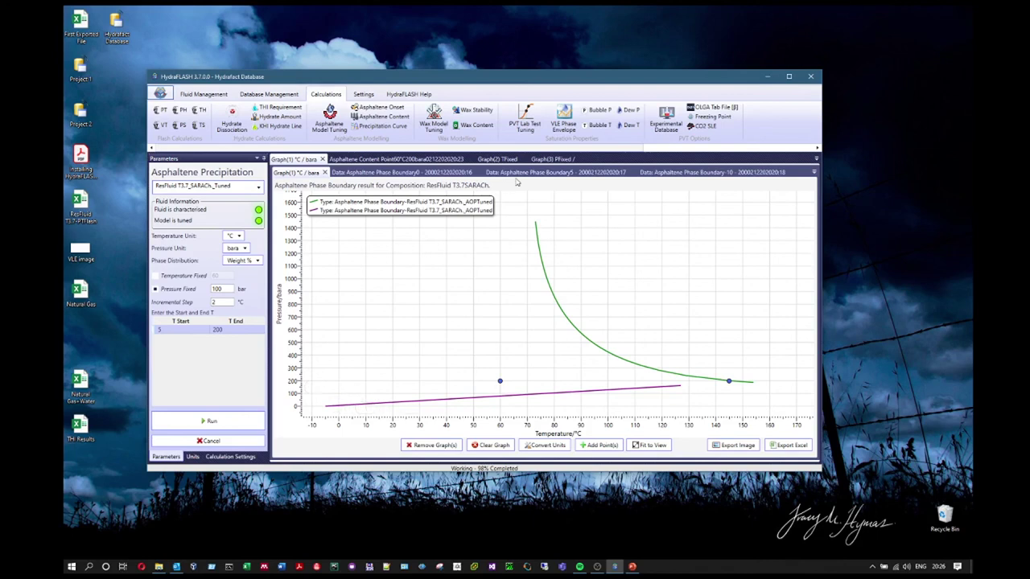
click(553, 159)
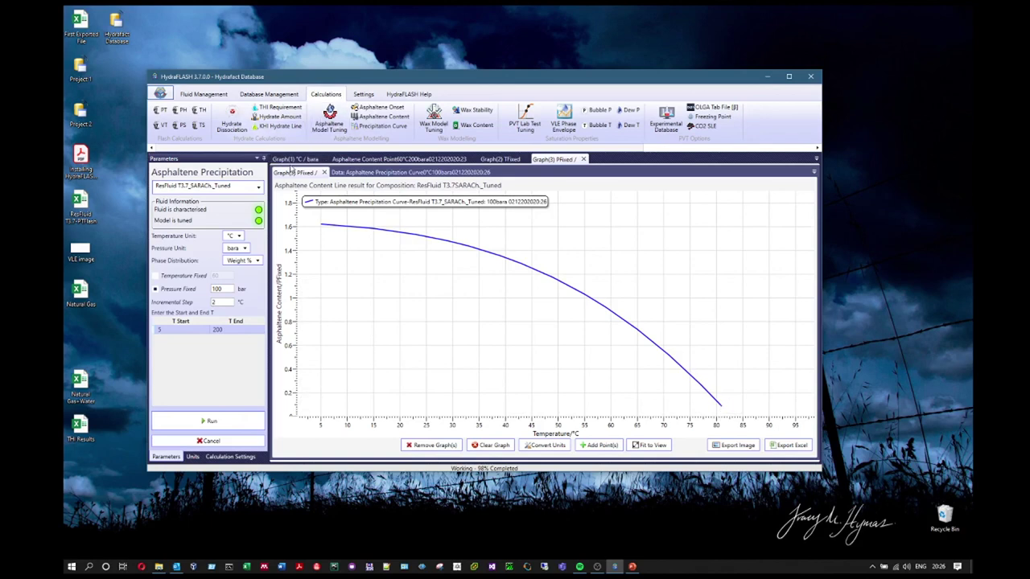
click(295, 159)
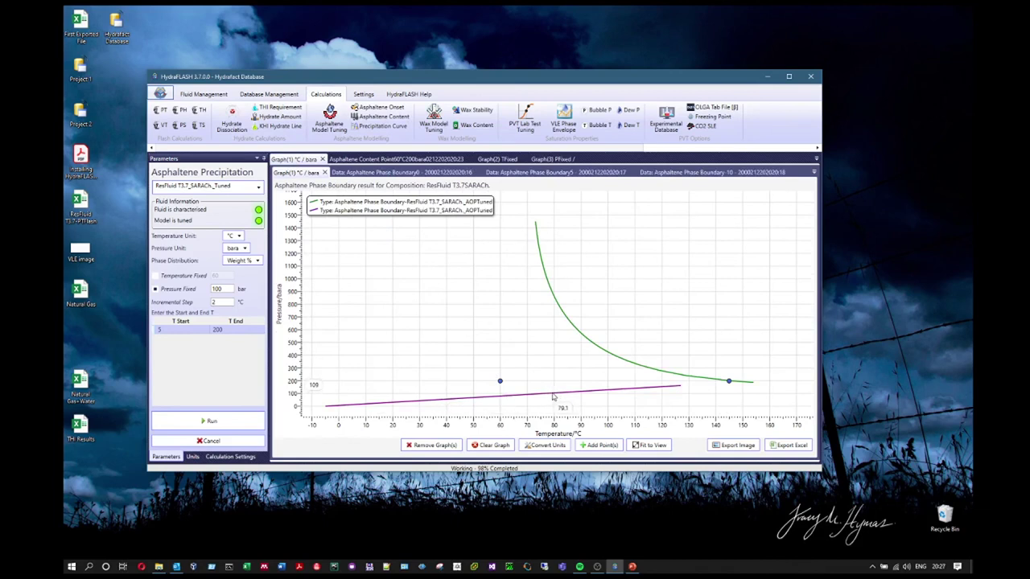
click(563, 160)
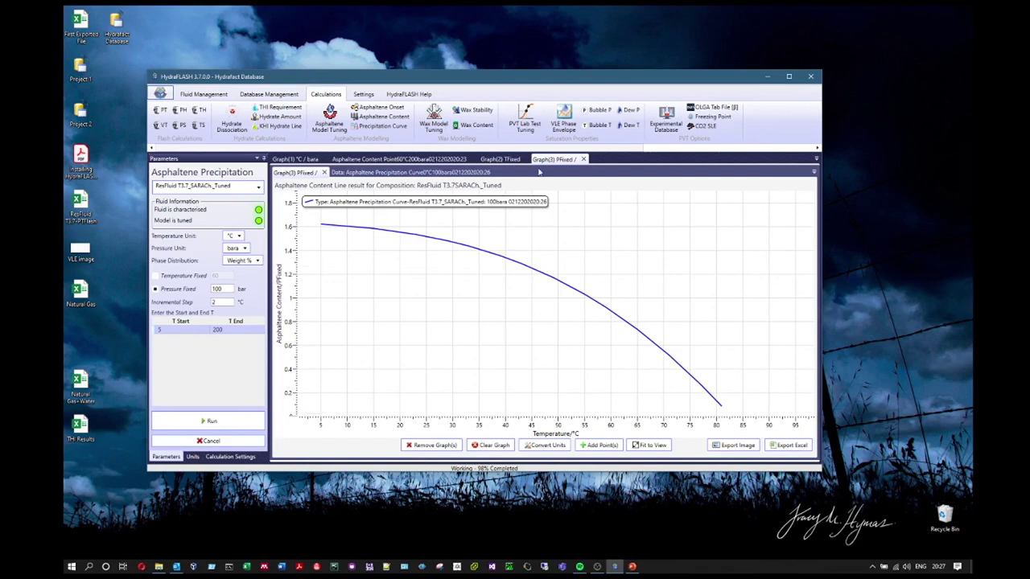
Examine the 60 °C precipitation curve at different scales, refit it to the view and return to the 100 bara curve.
click(500, 158)
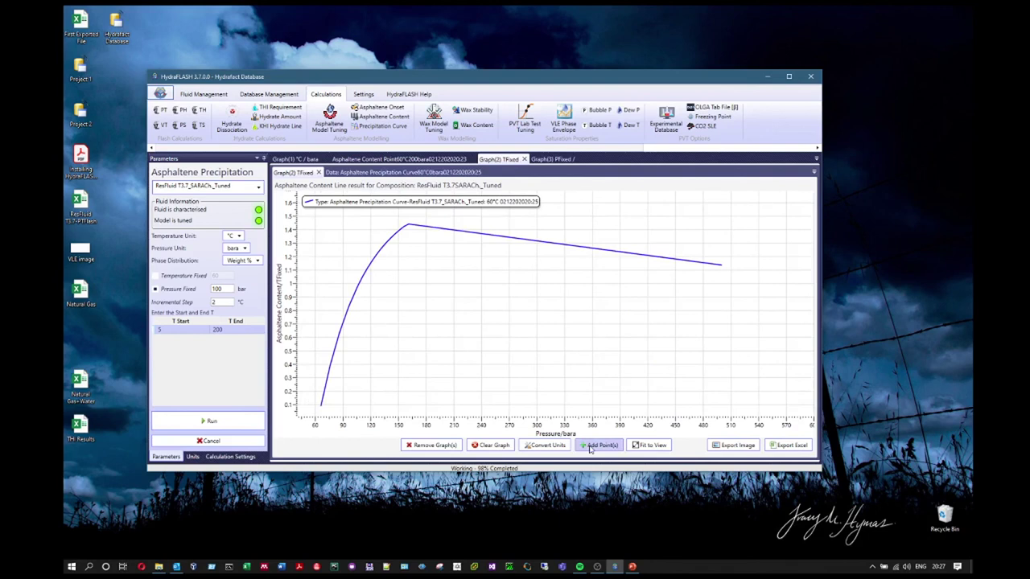
scroll(383, 328, up, 2)
scroll(383, 330, down, 4)
scroll(383, 330, up, 5)
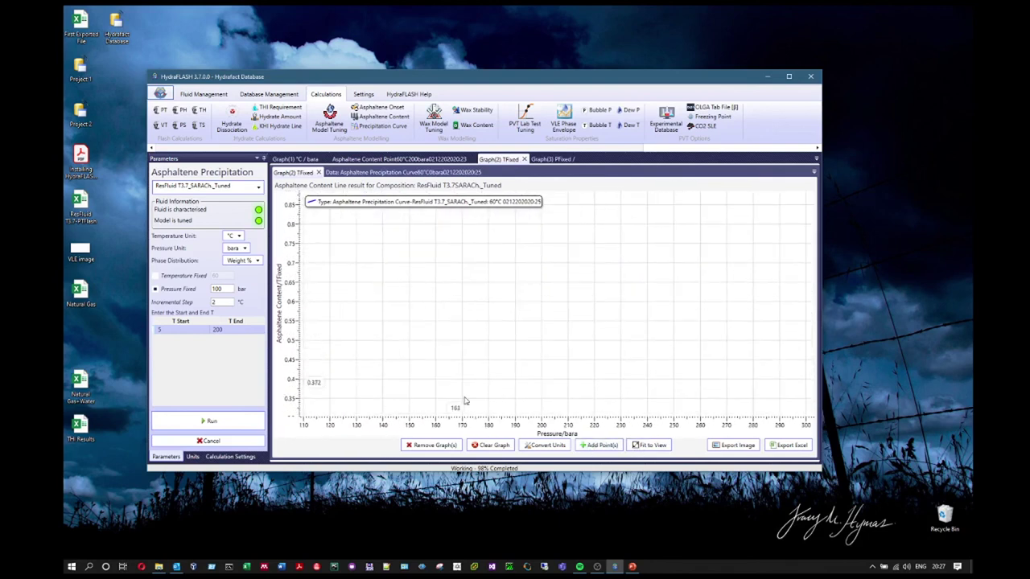
scroll(547, 408, down, 5)
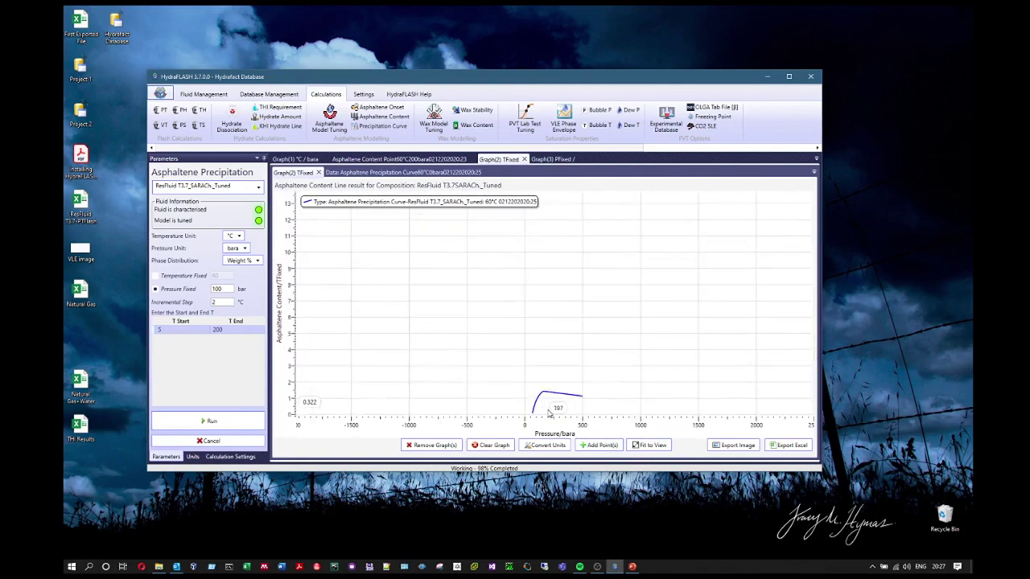
scroll(547, 408, up, 2)
scroll(542, 382, down, 2)
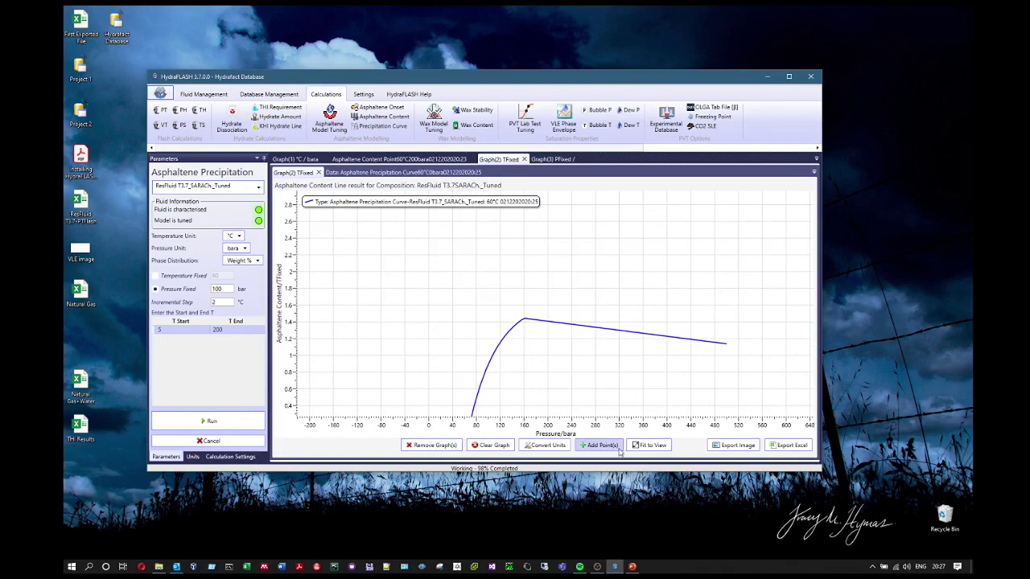
click(649, 445)
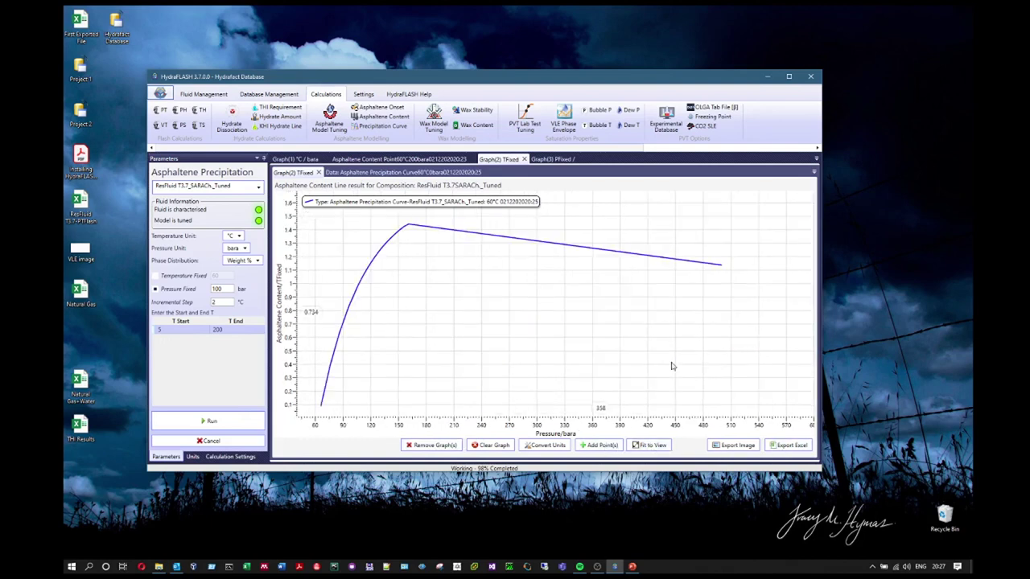
click(555, 160)
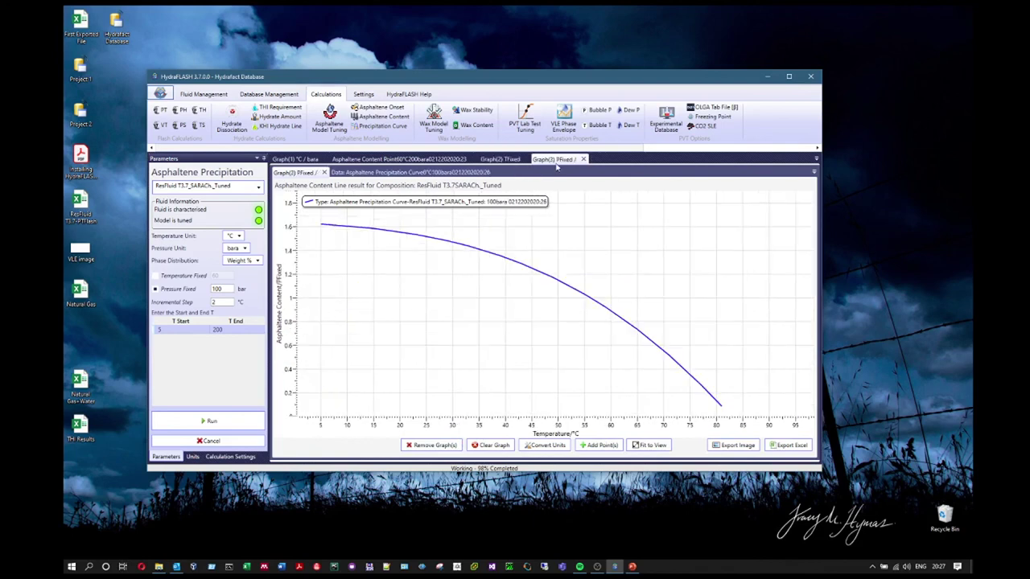